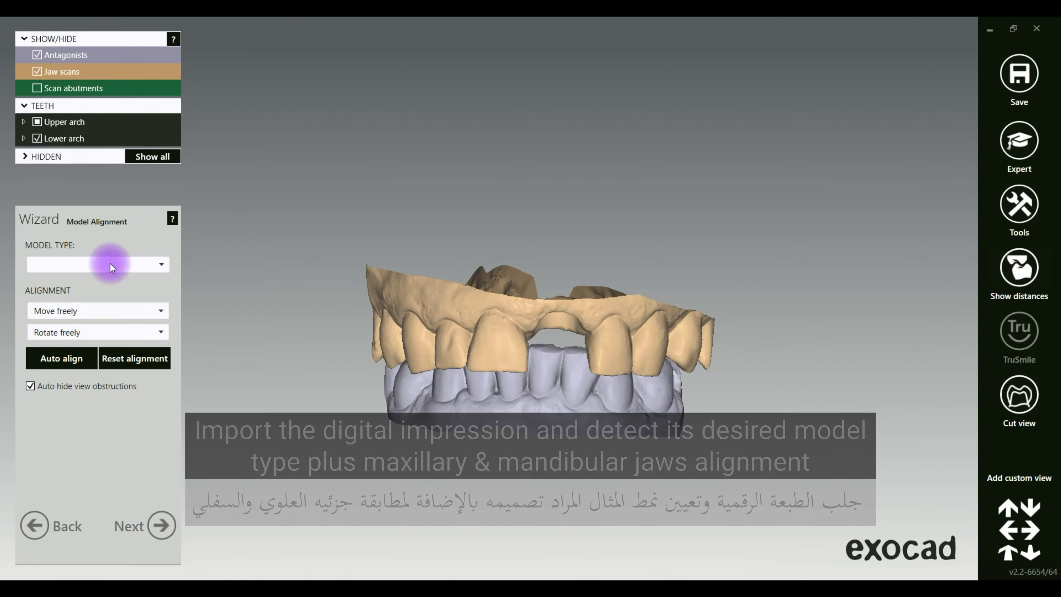
Step: Set the model type to Asiga MAX UV - Hollow - DentaMODEL resin
{"action": "left_click", "coordinate": [110, 263]}
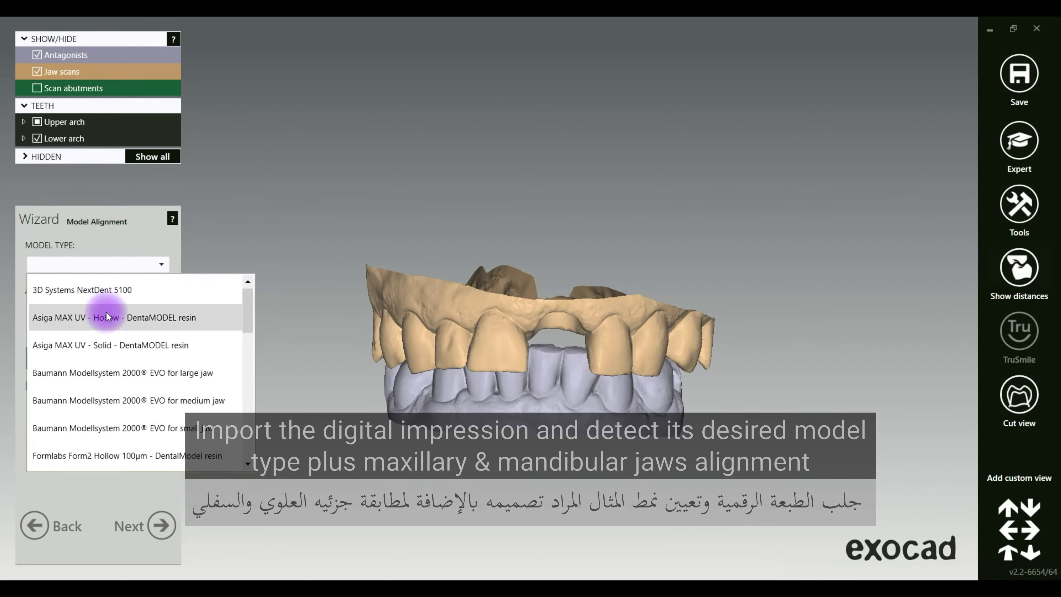
{"action": "left_click", "coordinate": [106, 312]}
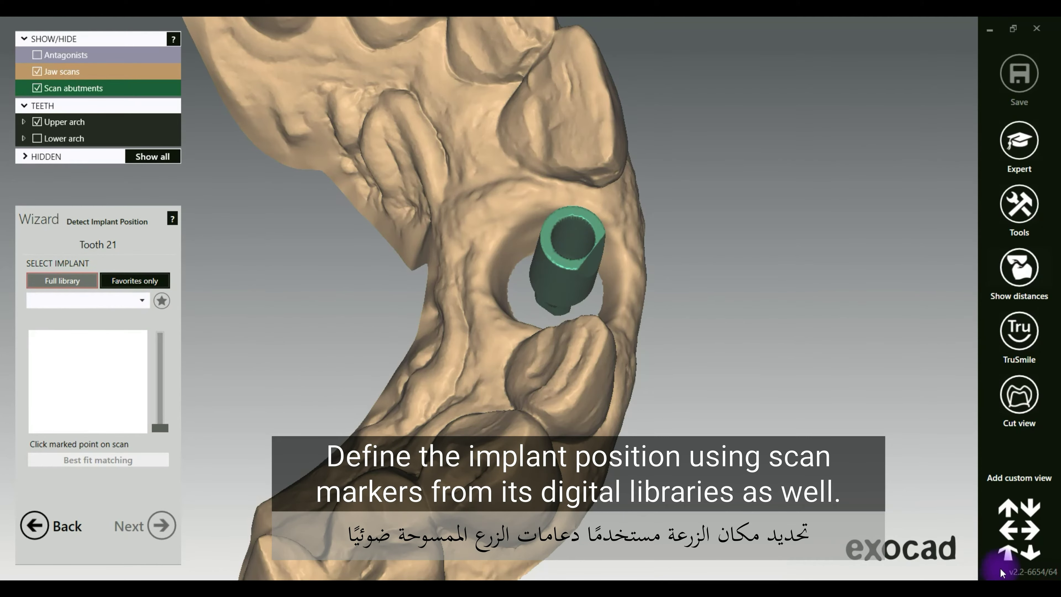
Step: Choose the implant library Straumann - Premilled Abutment (Girrbach-Holder) with the NC connection for tooth 21
{"action": "left_click", "coordinate": [109, 301]}
{"action": "left_click_drag", "start_coordinate": [343, 325], "coordinate": [340, 442]}
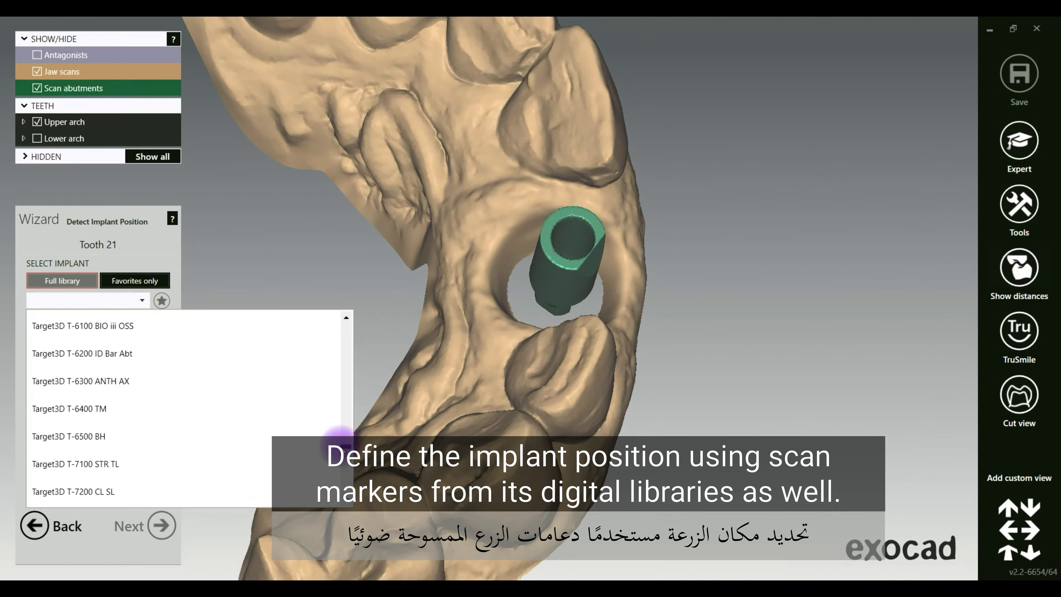
{"action": "scroll", "coordinate": [175, 407], "scroll_direction": "down", "scroll_amount": 10}
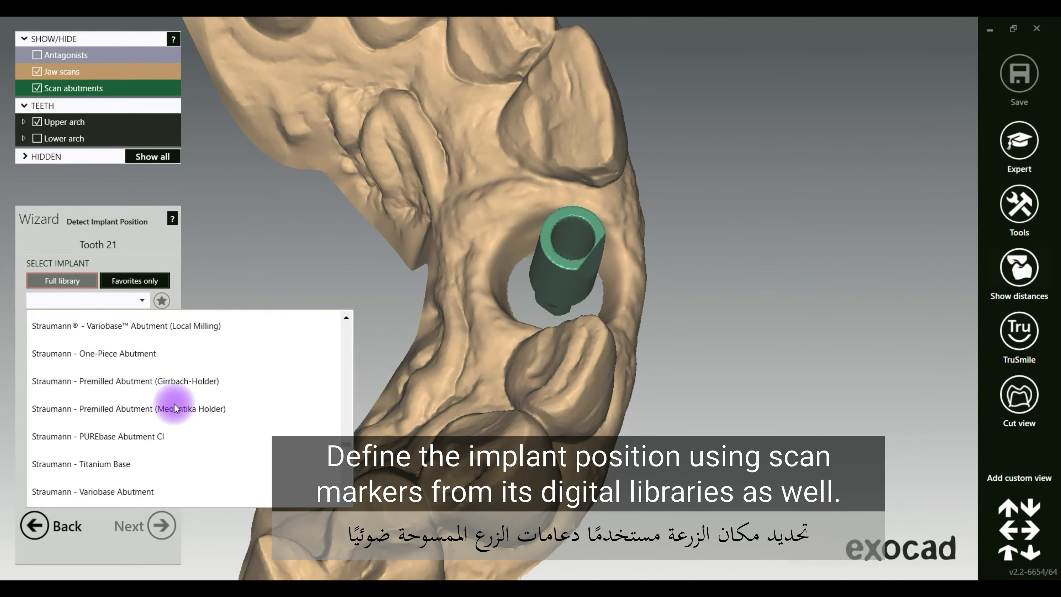
{"action": "left_click", "coordinate": [190, 381]}
{"action": "left_click", "coordinate": [79, 319]}
{"action": "left_click", "coordinate": [69, 338]}
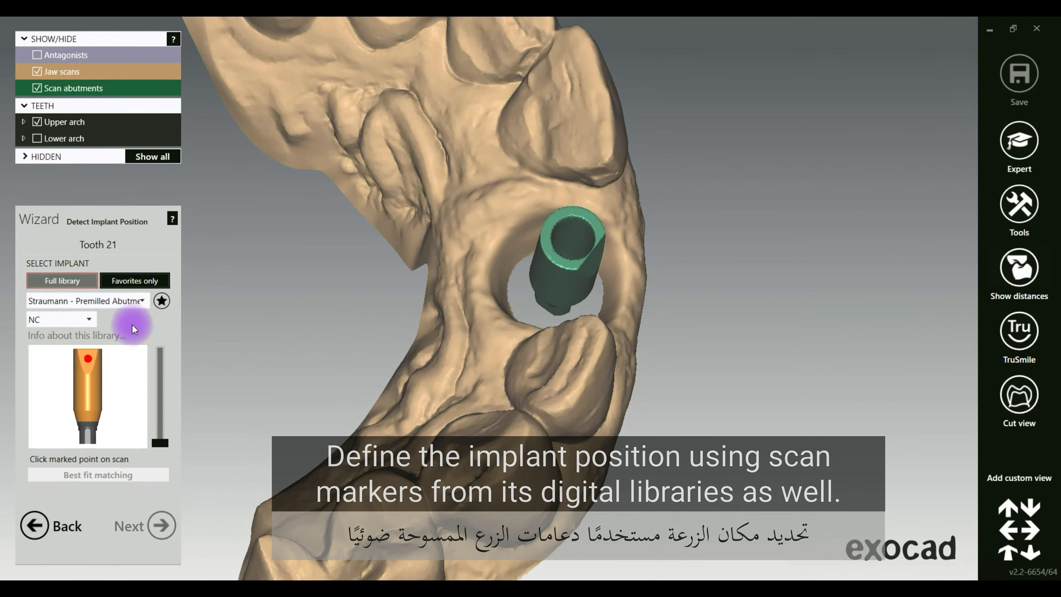
Step: Match the library implant to the tooth 21 scan marker by its flat face, using only the marker's upper section for the best fit
{"action": "right_click_drag", "start_coordinate": [492, 308], "coordinate": [535, 220]}
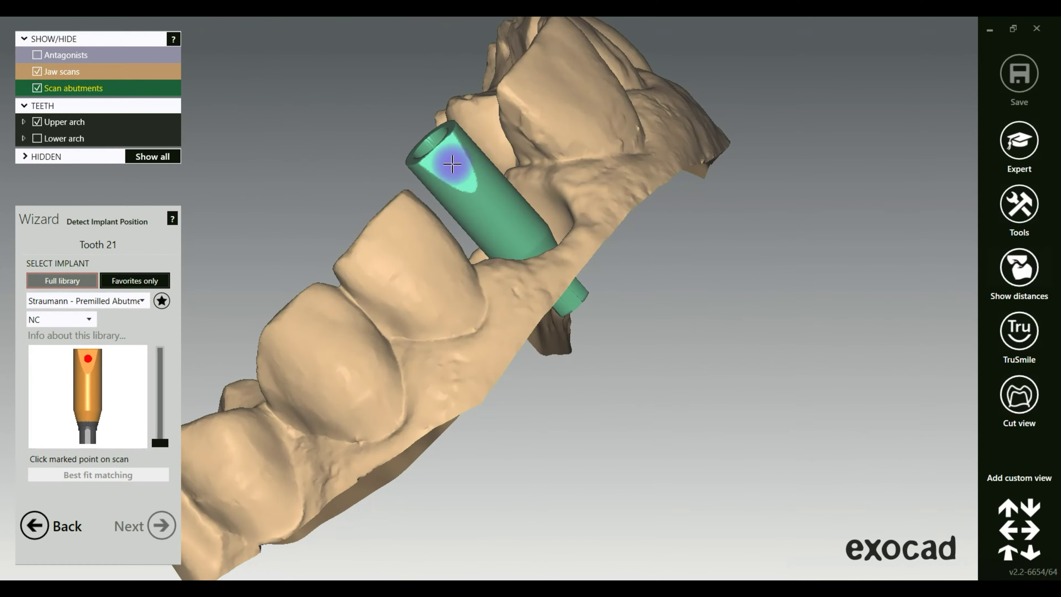
{"action": "left_click", "coordinate": [446, 160]}
{"action": "left_click_drag", "start_coordinate": [165, 396], "coordinate": [161, 387]}
{"action": "right_click_drag", "start_coordinate": [417, 272], "coordinate": [351, 227]}
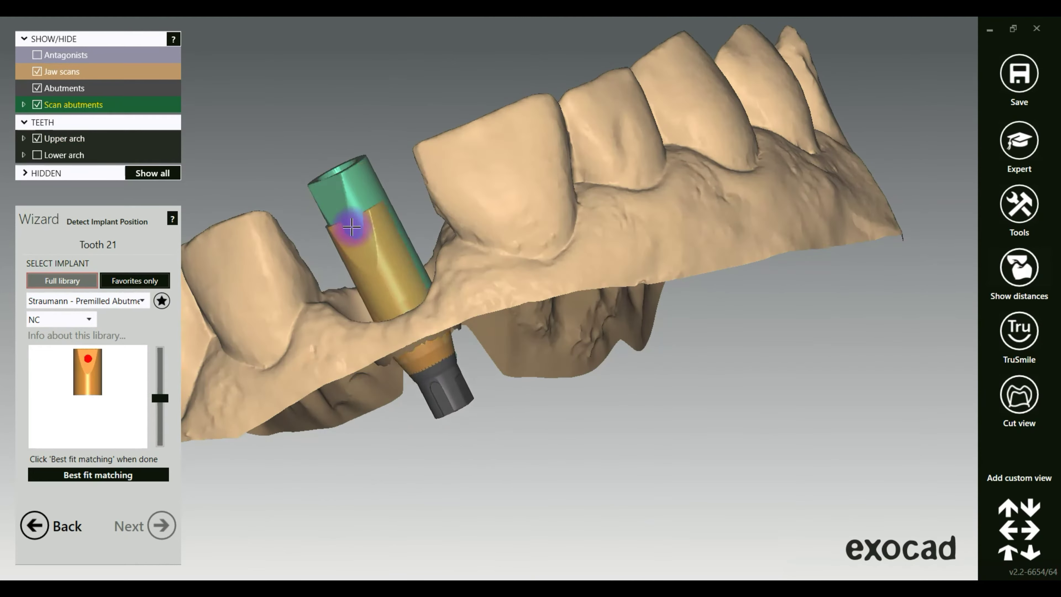
{"action": "left_click", "coordinate": [130, 475]}
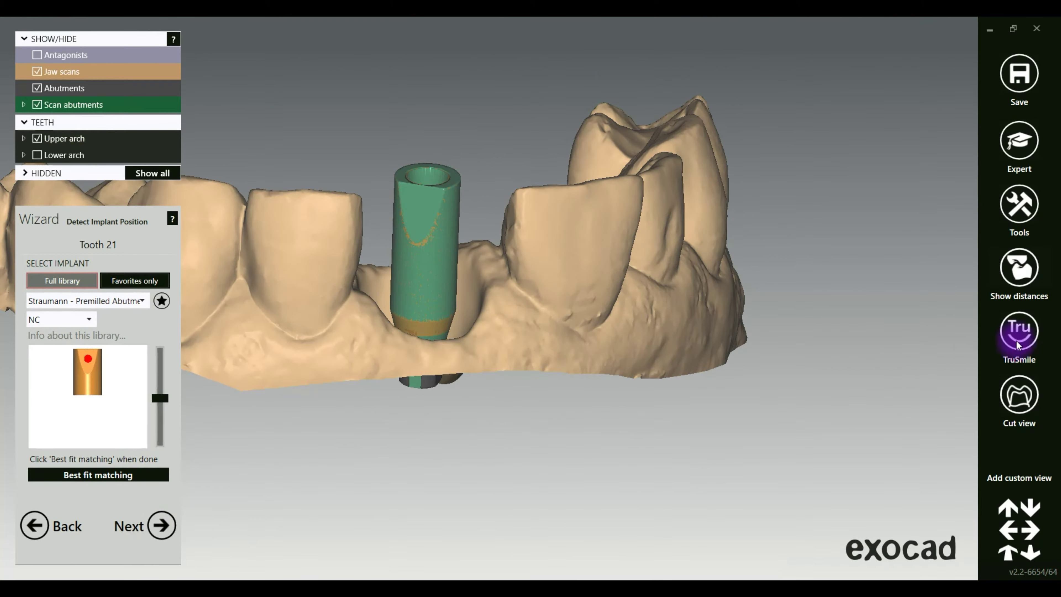
Step: Place a cut view through the tooth 21 scan marker and rerun the best fit matching to check the implant position
{"action": "left_click", "coordinate": [1017, 399]}
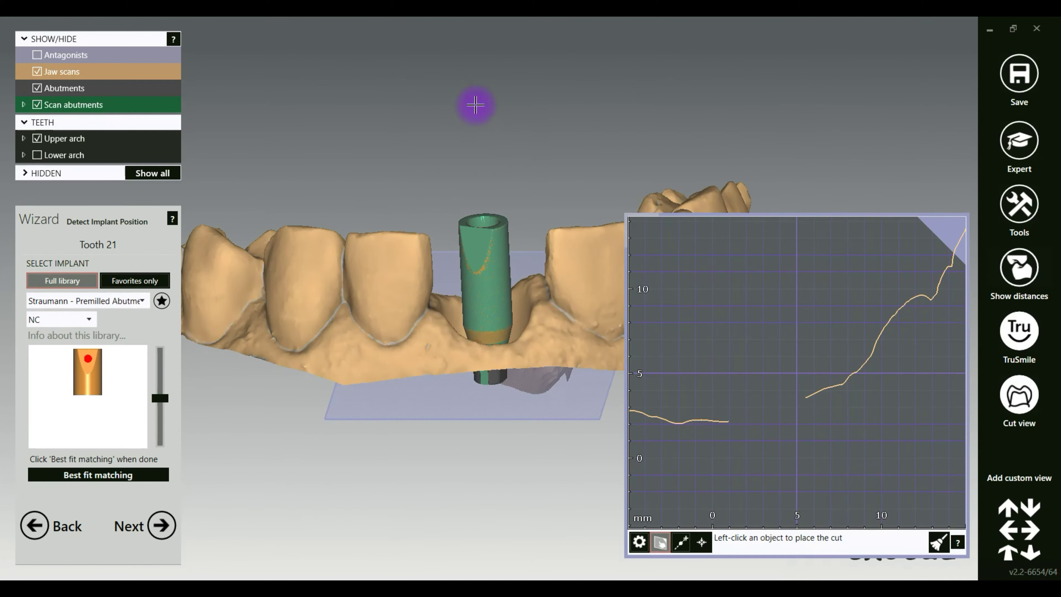
{"action": "left_click", "coordinate": [476, 238]}
{"action": "left_click", "coordinate": [69, 477]}
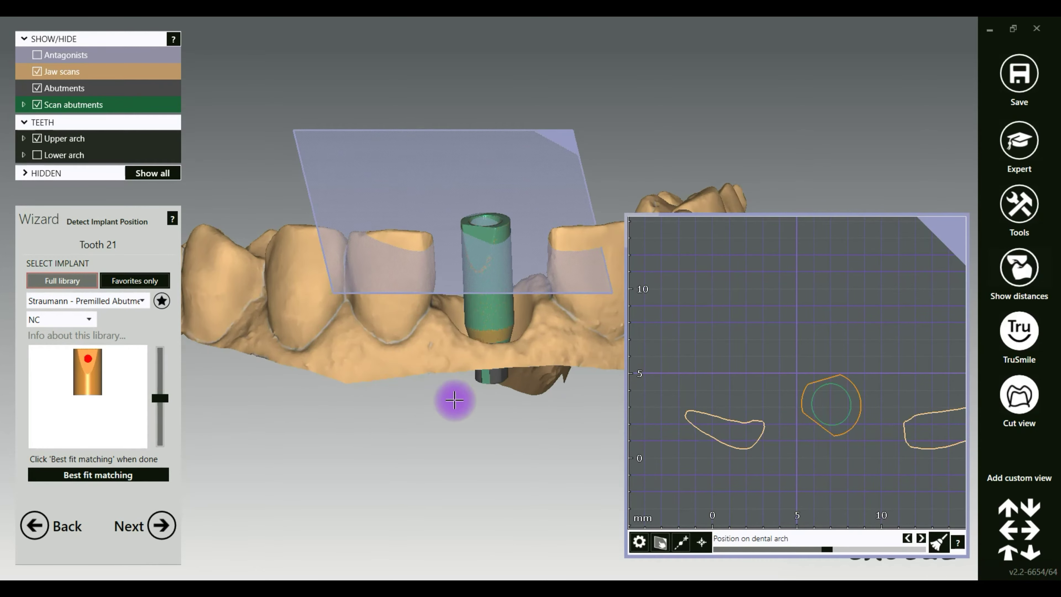
{"action": "left_click", "coordinate": [850, 417]}
Step: Lasso the posterior end of both jaw scans straight through on one side of the arch and delete it
{"action": "left_click", "coordinate": [664, 450]}
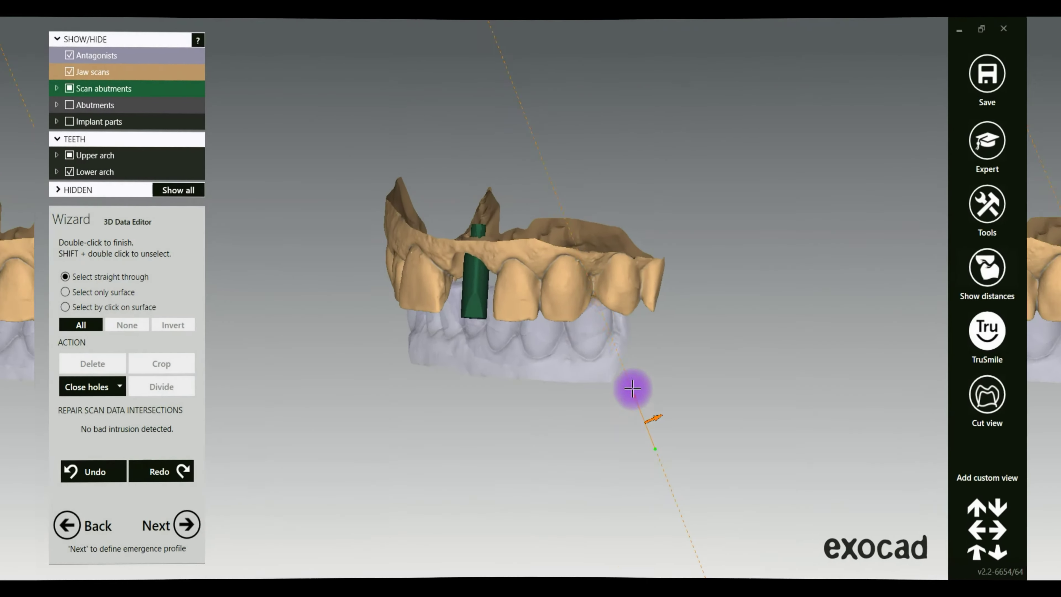
{"action": "left_click", "coordinate": [638, 379]}
{"action": "left_click", "coordinate": [629, 330]}
{"action": "left_click", "coordinate": [647, 218]}
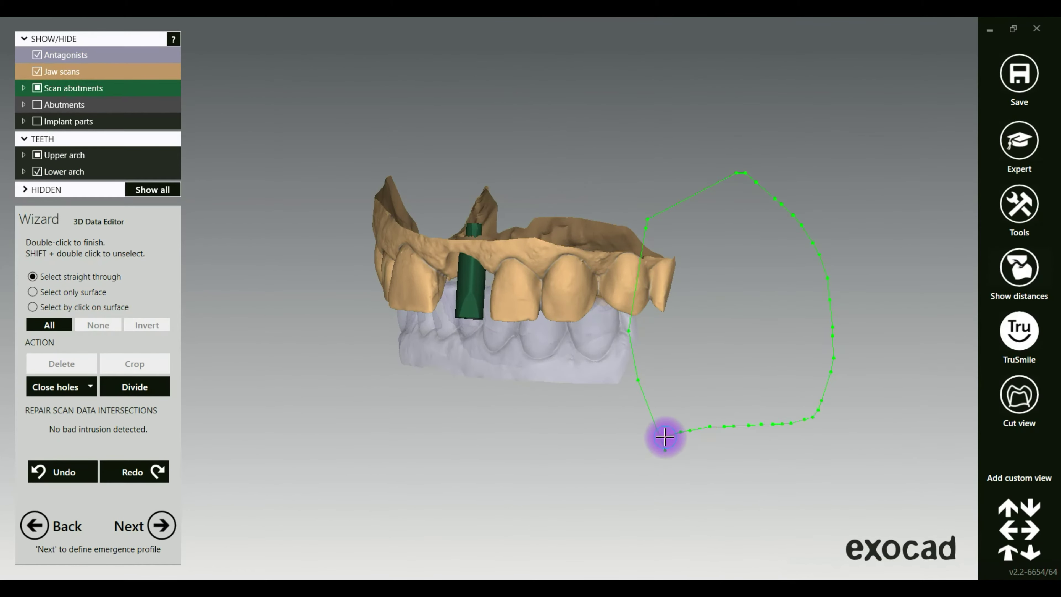
{"action": "double_click", "coordinate": [665, 436]}
{"action": "key", "text": "Delete"}
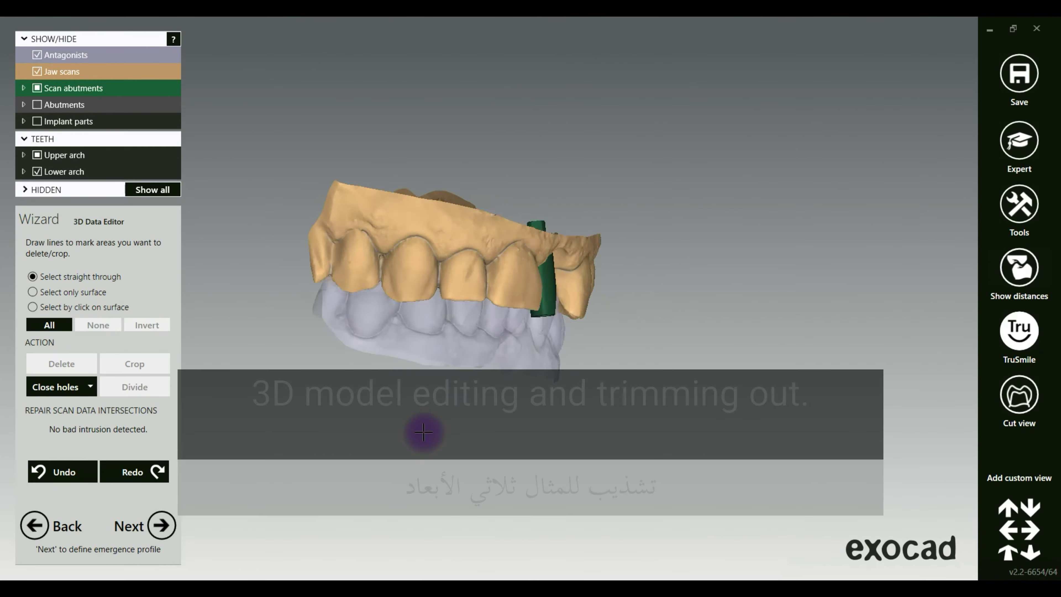
Step: Delete the posterior end of both jaw scans on the opposite side and proceed to the emergence profile
{"action": "left_click", "coordinate": [351, 331]}
{"action": "left_click", "coordinate": [310, 170]}
{"action": "double_click", "coordinate": [302, 399]}
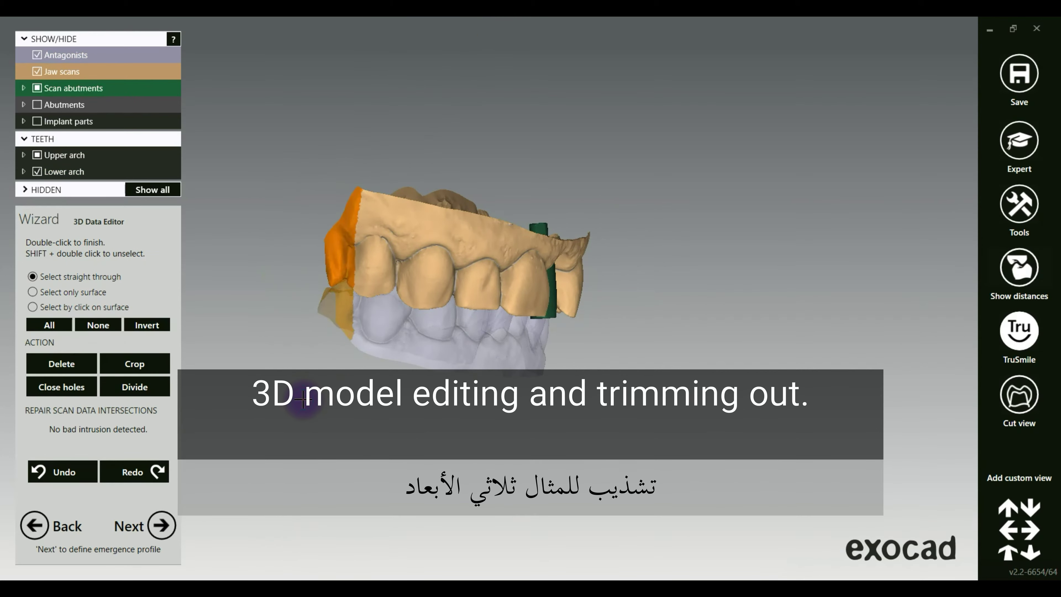
{"action": "left_click", "coordinate": [58, 364]}
{"action": "left_click", "coordinate": [286, 360]}
{"action": "right_click", "coordinate": [294, 389]}
{"action": "left_click", "coordinate": [160, 526]}
Step: Define the emergence profile margin of tooth 21 with points all around the gingival opening of the implant
{"action": "scroll", "coordinate": [581, 309], "scroll_direction": "up", "scroll_amount": 3}
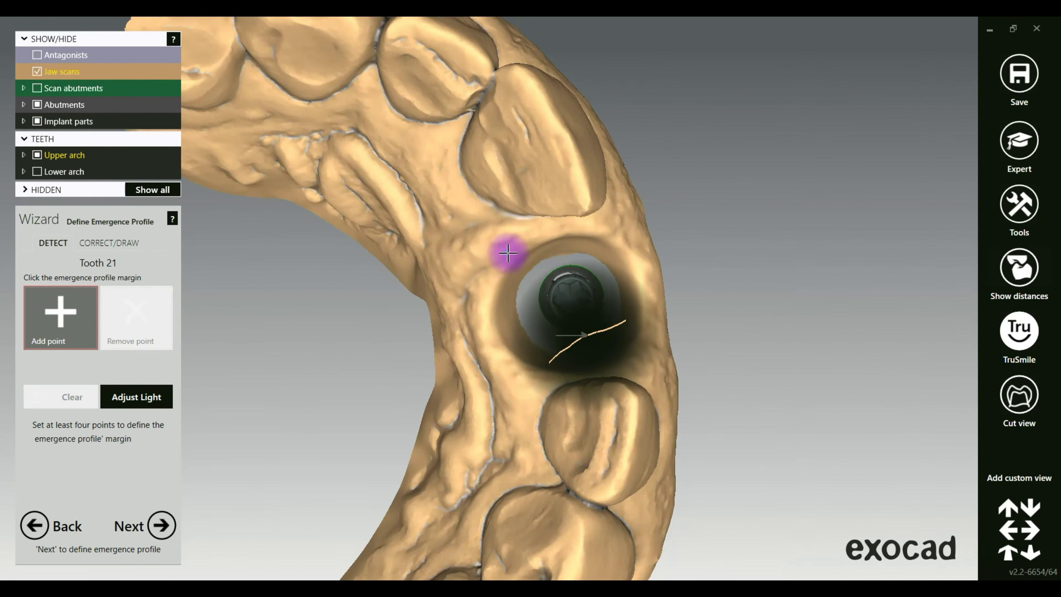
{"action": "left_click", "coordinate": [505, 248]}
{"action": "left_click", "coordinate": [587, 230]}
{"action": "left_click", "coordinate": [637, 320]}
{"action": "left_click", "coordinate": [599, 368]}
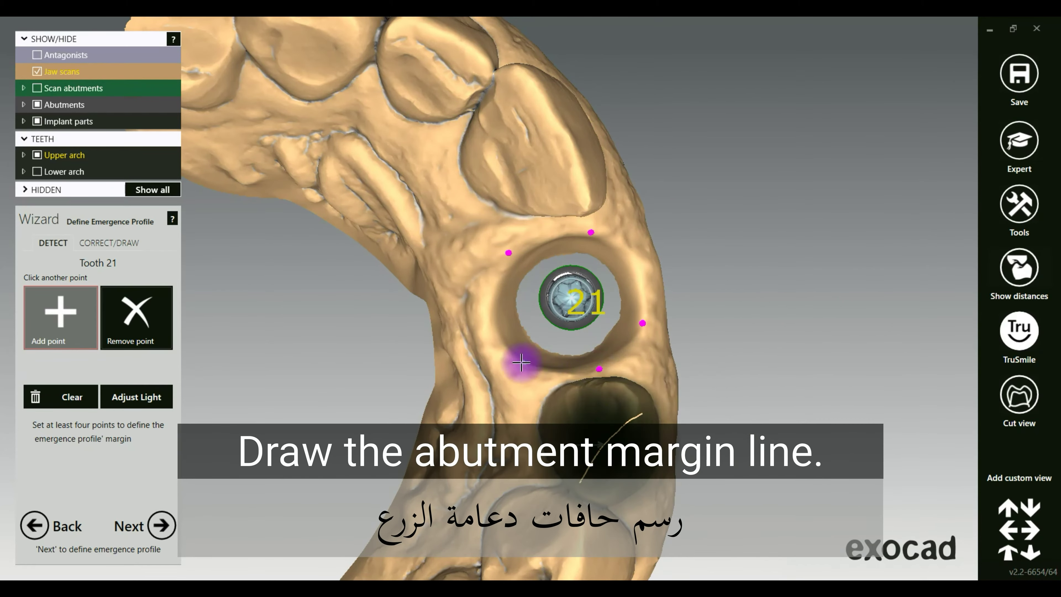
{"action": "left_click", "coordinate": [508, 362]}
{"action": "left_click", "coordinate": [490, 313]}
{"action": "left_click", "coordinate": [497, 278]}
{"action": "left_click", "coordinate": [552, 233]}
{"action": "left_click", "coordinate": [617, 249]}
{"action": "left_click", "coordinate": [640, 281]}
{"action": "left_click", "coordinate": [641, 302]}
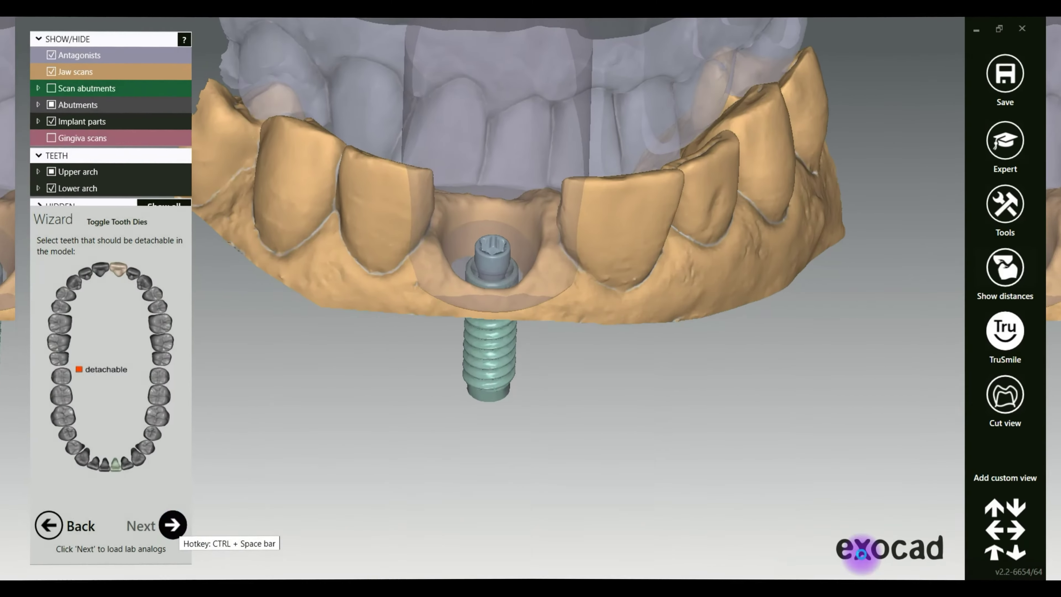
Step: Load the lab analog for tooth 21 without detachable dies and continue to the plateless model design
{"action": "left_click", "coordinate": [271, 522]}
{"action": "left_click", "coordinate": [468, 368]}
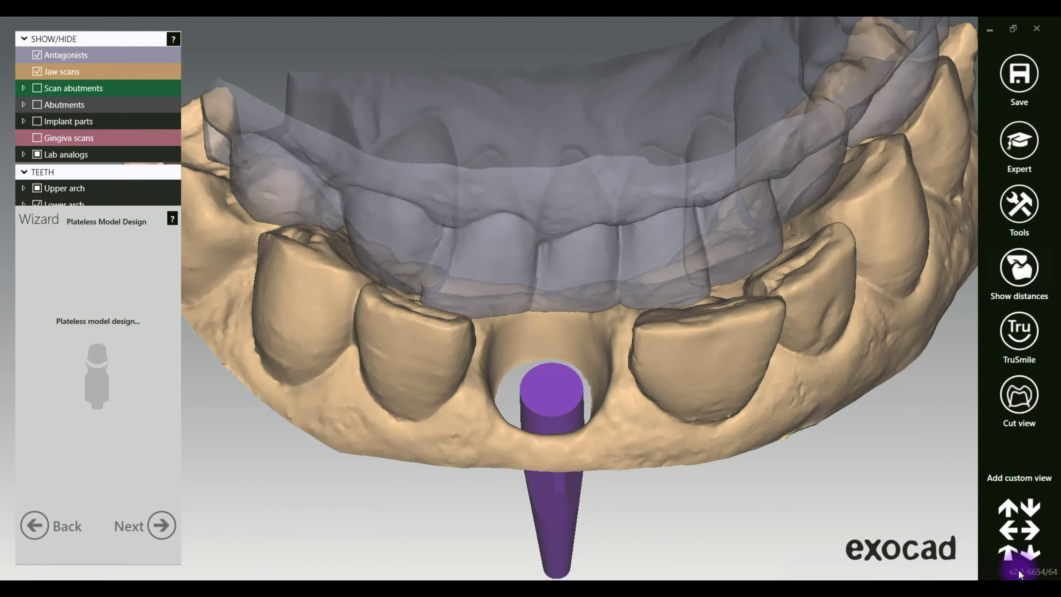
Step: Configure the model: horizontal shaft gap -0.01 mm, ditch off, pin grooves 0.73 mm wide and 0.65 mm deep, hollow wall thickness 1.03 mm
{"action": "left_click", "coordinate": [68, 294]}
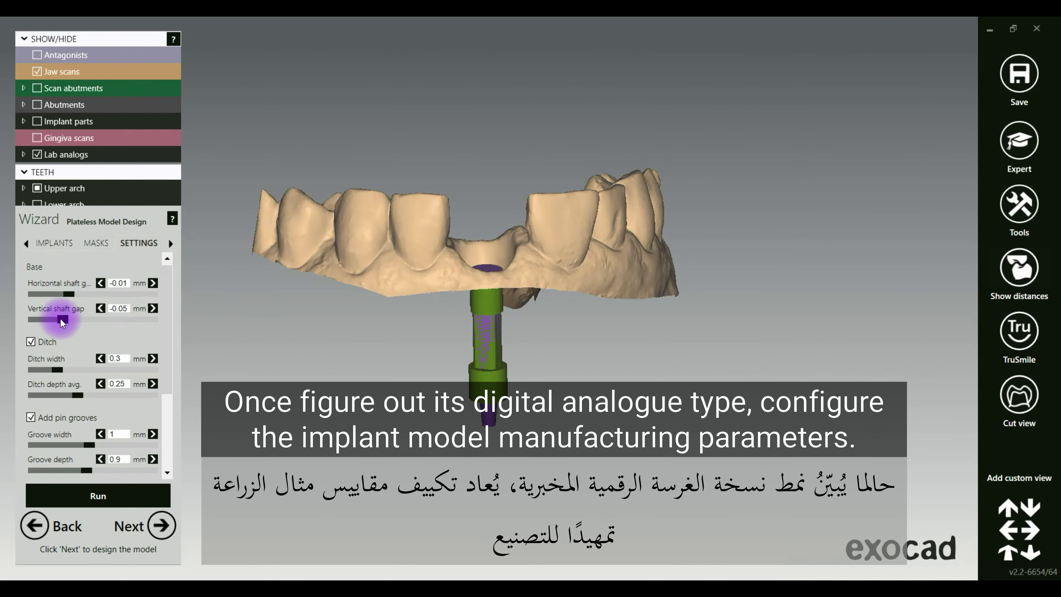
{"action": "left_click", "coordinate": [167, 472]}
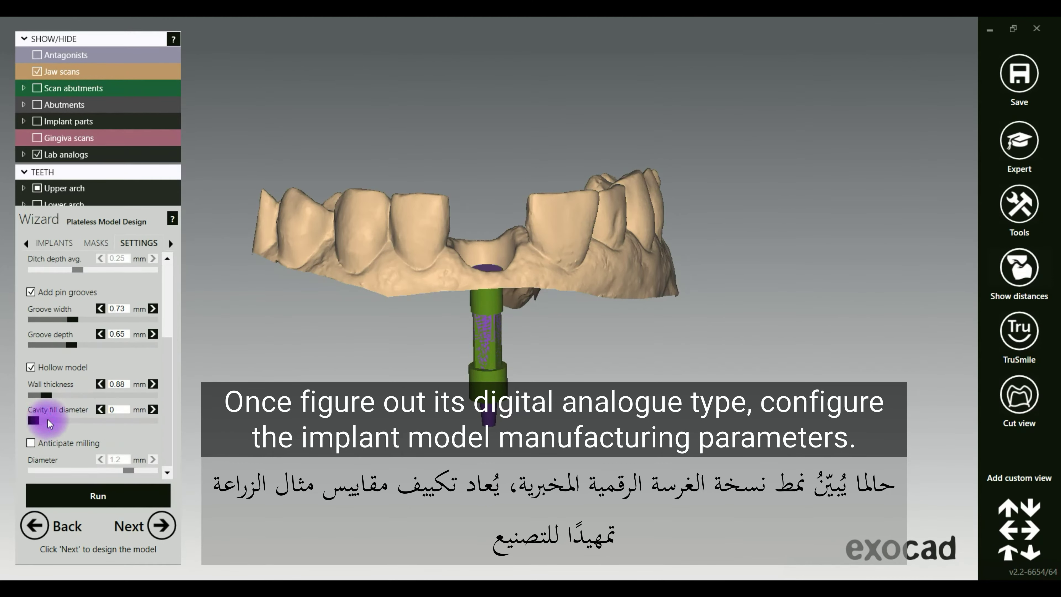
{"action": "left_click_drag", "start_coordinate": [46, 394], "coordinate": [51, 394]}
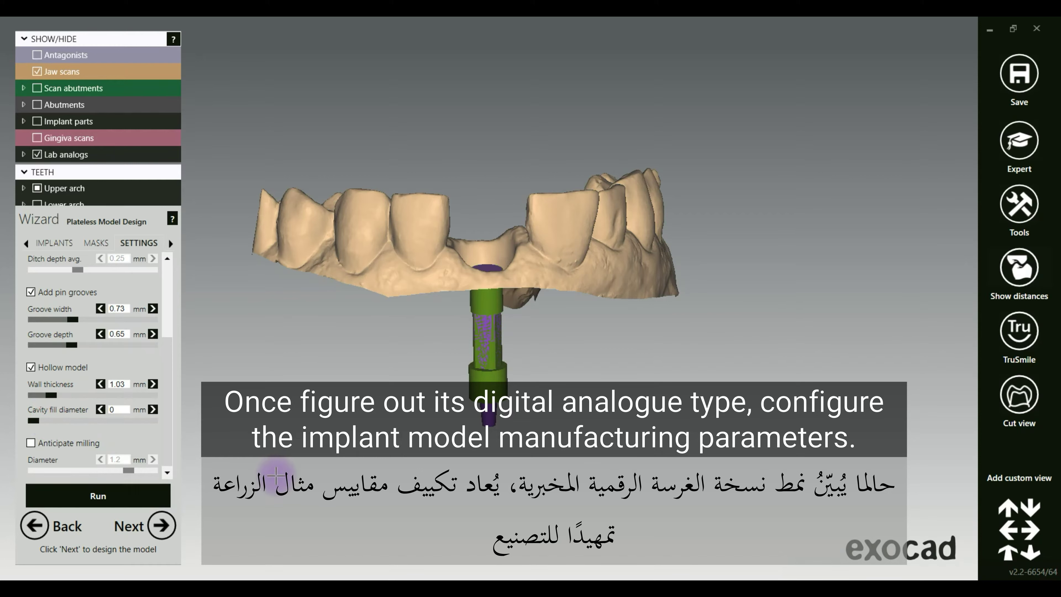
Step: Mark the tooth 21 implant as preconditioned and run the plateless model generation
{"action": "right_click_drag", "start_coordinate": [276, 476], "coordinate": [267, 468]}
{"action": "left_click", "coordinate": [54, 243]}
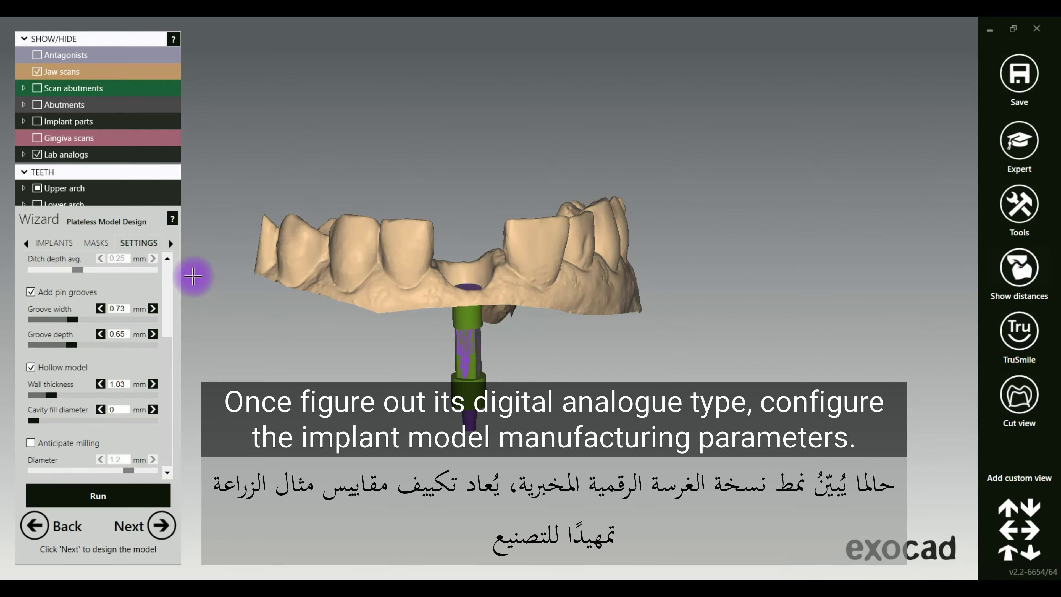
{"action": "left_click", "coordinate": [56, 243]}
{"action": "left_click", "coordinate": [105, 308]}
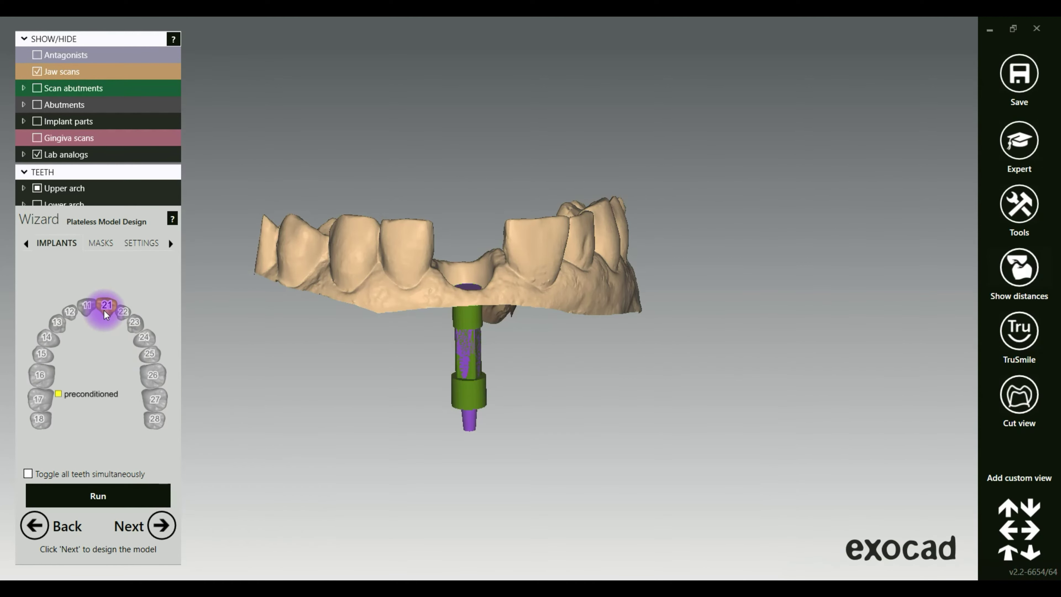
{"action": "left_click", "coordinate": [104, 496]}
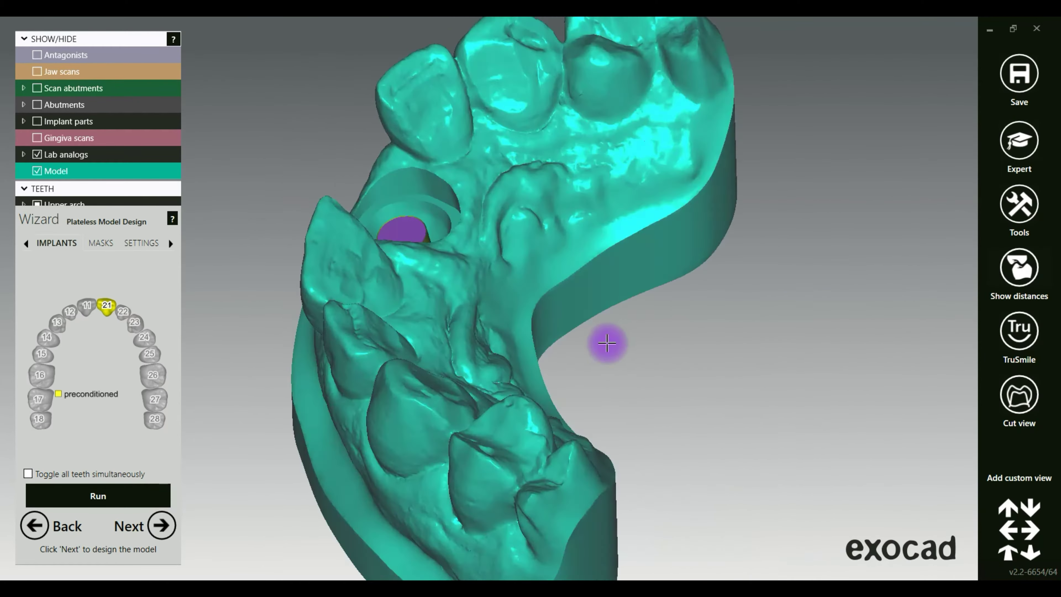
Step: Inspect the generated model from above and below, and make it semi-transparent to examine the lab analog seating inside
{"action": "right_click_drag", "start_coordinate": [607, 343], "coordinate": [608, 343]}
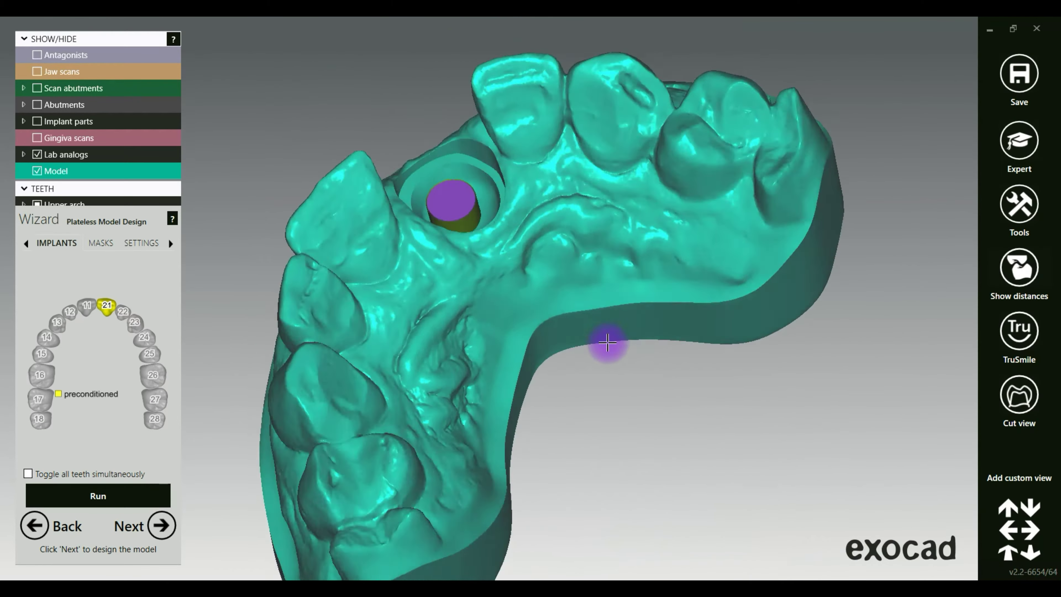
{"action": "scroll", "coordinate": [419, 177], "scroll_direction": "up", "scroll_amount": 6}
{"action": "right_click_drag", "start_coordinate": [420, 178], "coordinate": [490, 184]}
{"action": "scroll", "coordinate": [459, 237], "scroll_direction": "down", "scroll_amount": 7}
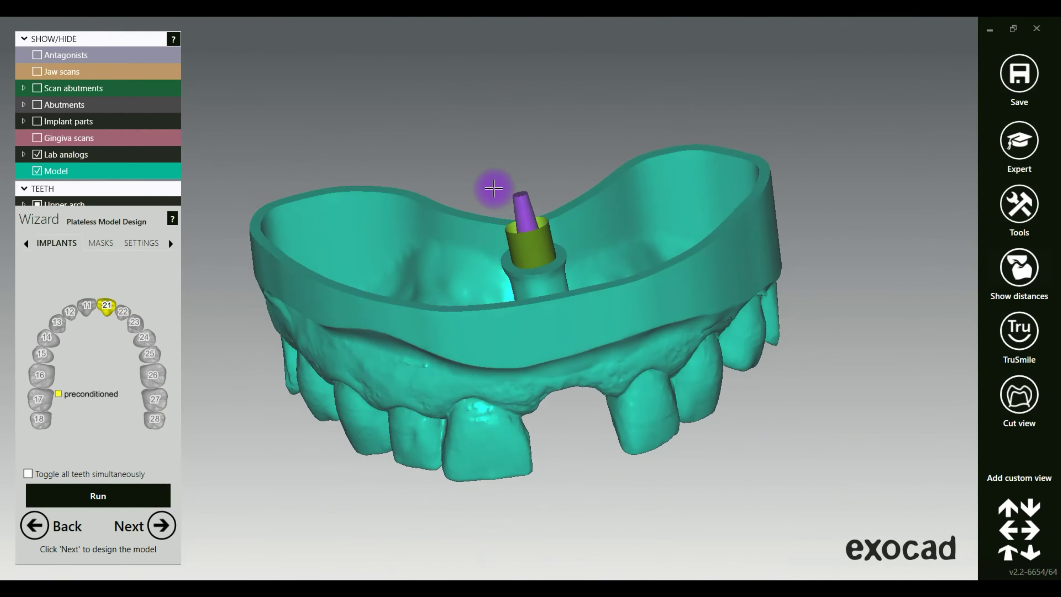
{"action": "mouse_move", "coordinate": [91, 170]}
{"action": "left_click_drag", "start_coordinate": [89, 171], "coordinate": [67, 171]}
{"action": "right_click_drag", "start_coordinate": [548, 280], "coordinate": [318, 347]}
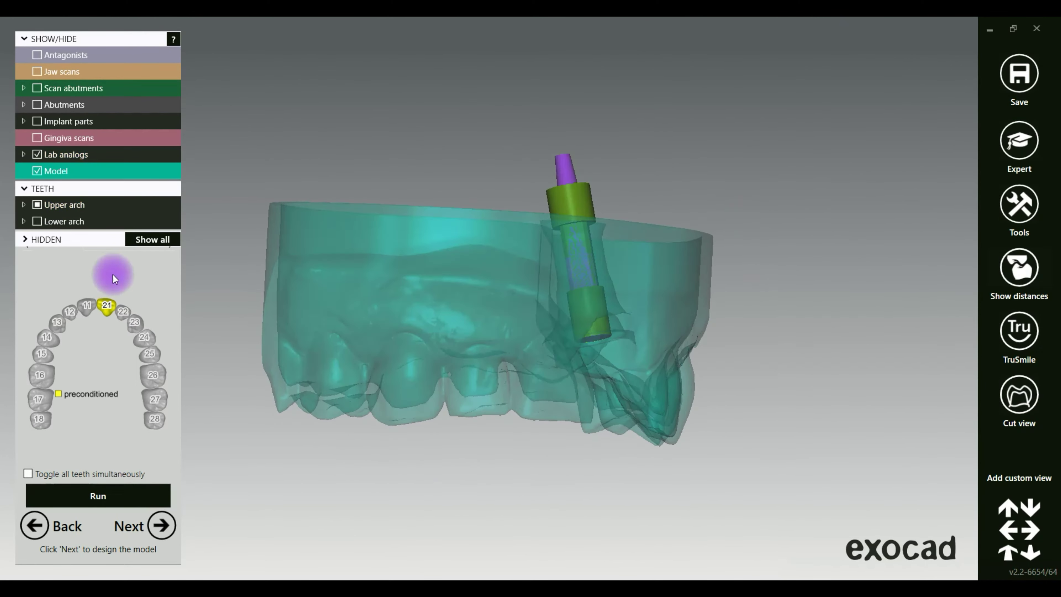
Step: Add a gingiva mask for tooth 21 by drawing a closed outline on the gingiva around the implant opening, and accept it
{"action": "left_click", "coordinate": [25, 189]}
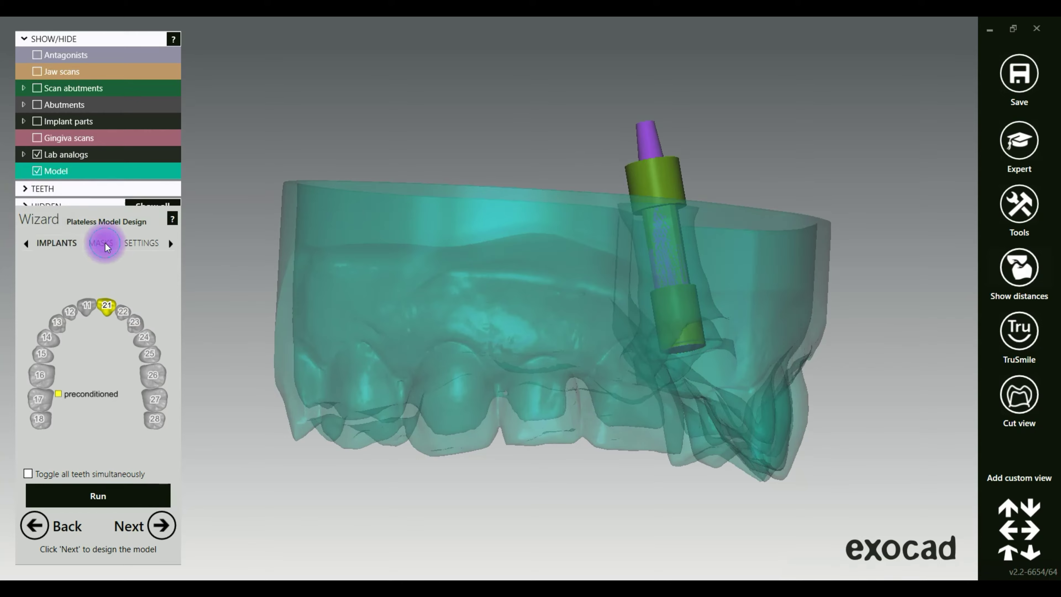
{"action": "left_click", "coordinate": [106, 243]}
{"action": "left_click_drag", "start_coordinate": [106, 351], "coordinate": [104, 350]}
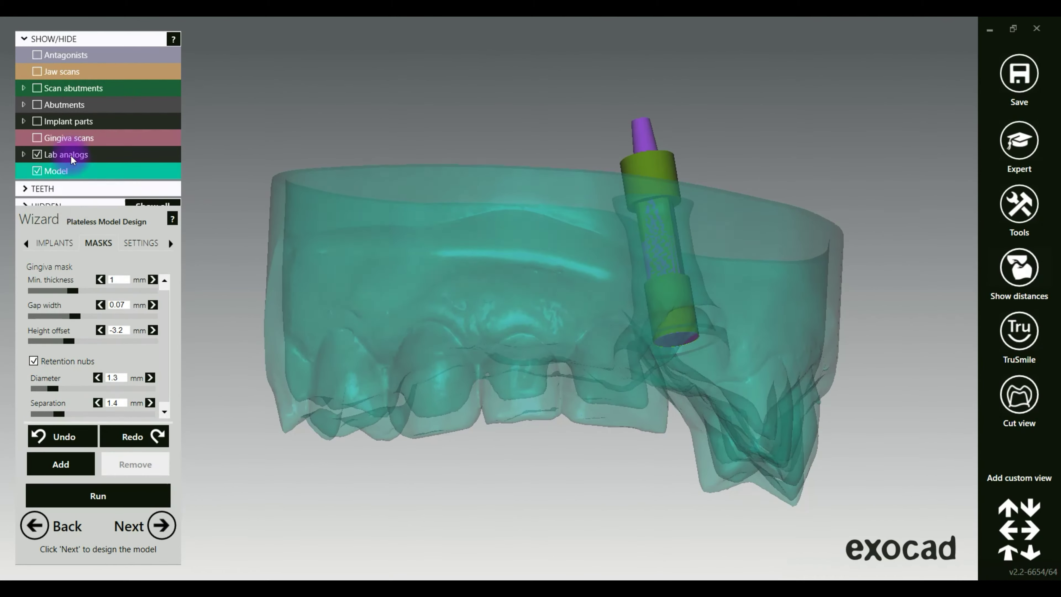
{"action": "right_click_drag", "start_coordinate": [710, 367], "coordinate": [654, 352]}
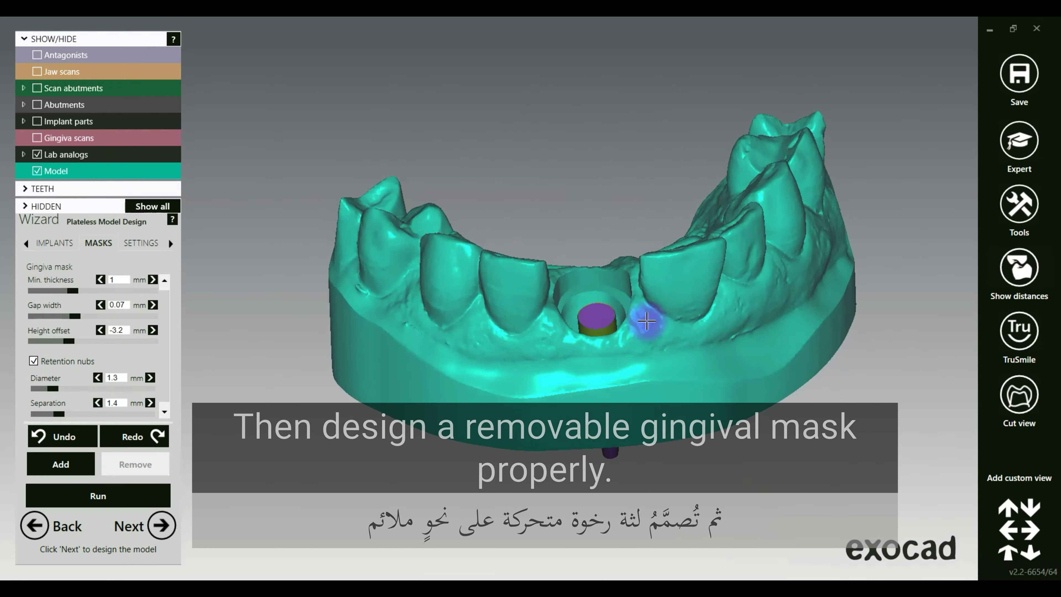
{"action": "scroll", "coordinate": [643, 326], "scroll_direction": "up", "scroll_amount": 3}
{"action": "left_click", "coordinate": [646, 316]}
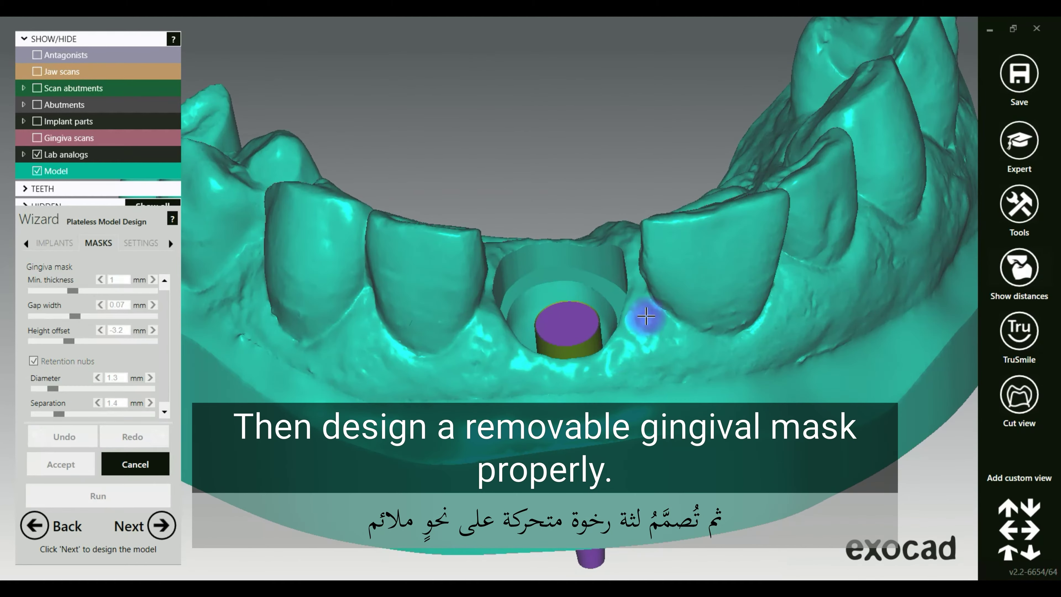
{"action": "right_click_drag", "start_coordinate": [523, 380], "coordinate": [467, 367]}
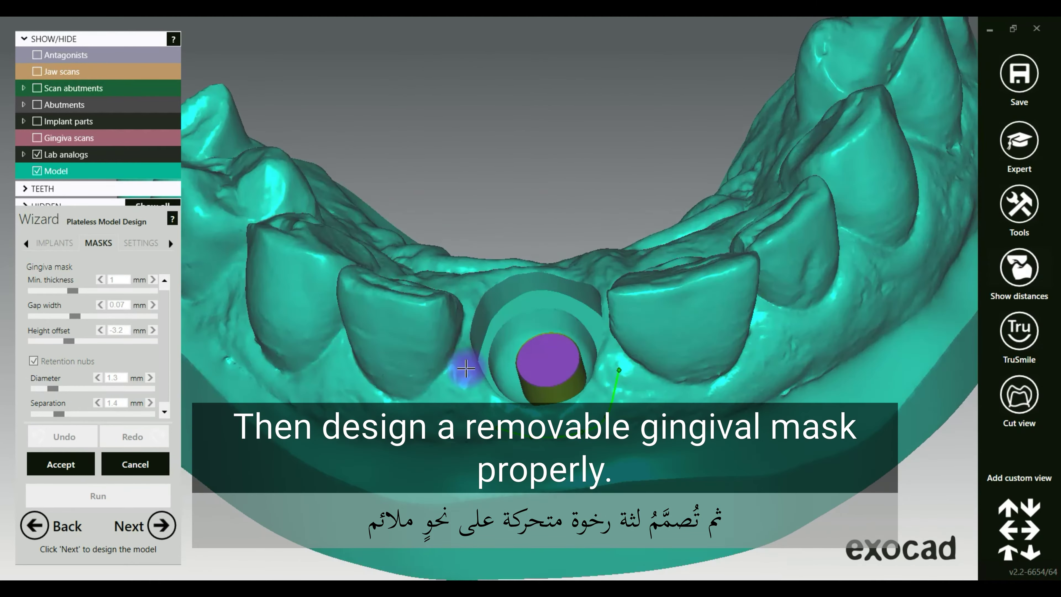
{"action": "right_click_drag", "start_coordinate": [505, 219], "coordinate": [558, 78]}
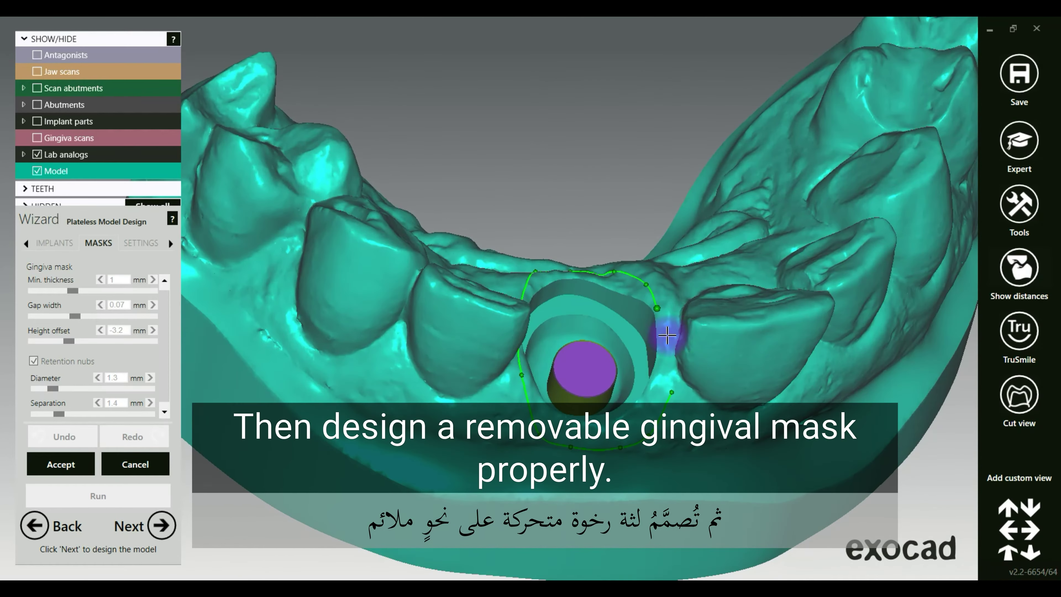
{"action": "right_click_drag", "start_coordinate": [670, 392], "coordinate": [632, 359]}
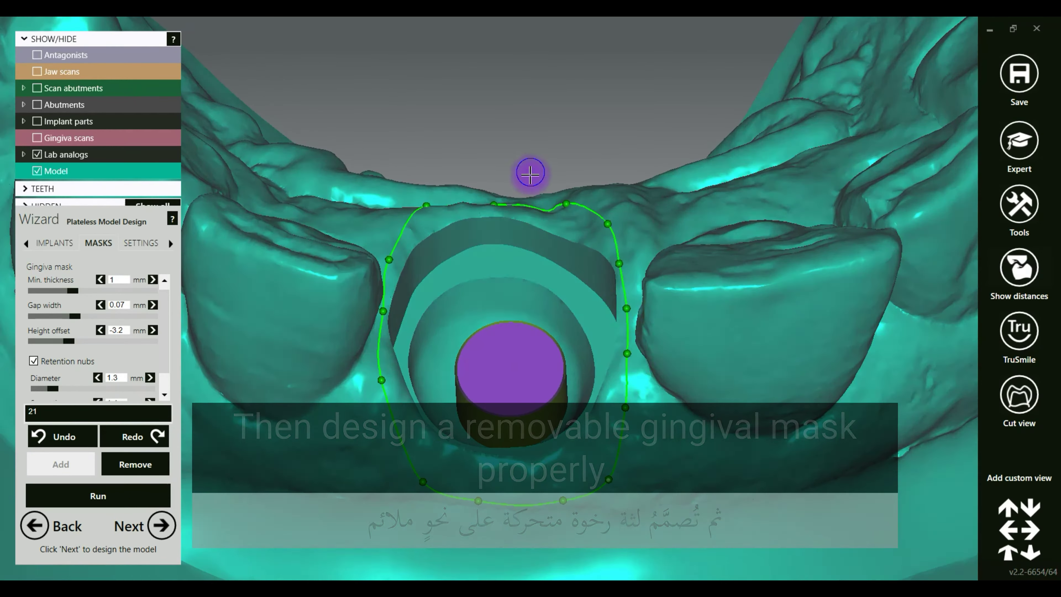
Step: Adjust a point on the tooth 21 mask outline and run the gingiva mask generation, reviewing the mask and its parameters
{"action": "right_click_drag", "start_coordinate": [530, 175], "coordinate": [568, 182]}
{"action": "left_click_drag", "start_coordinate": [272, 379], "coordinate": [262, 380]}
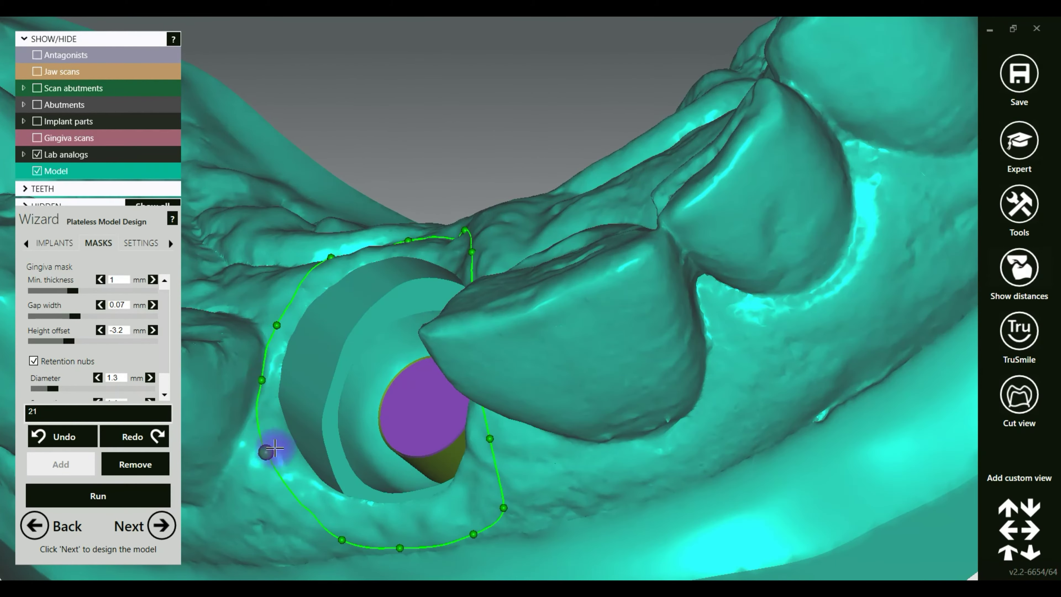
{"action": "right_click_drag", "start_coordinate": [281, 489], "coordinate": [450, 123]}
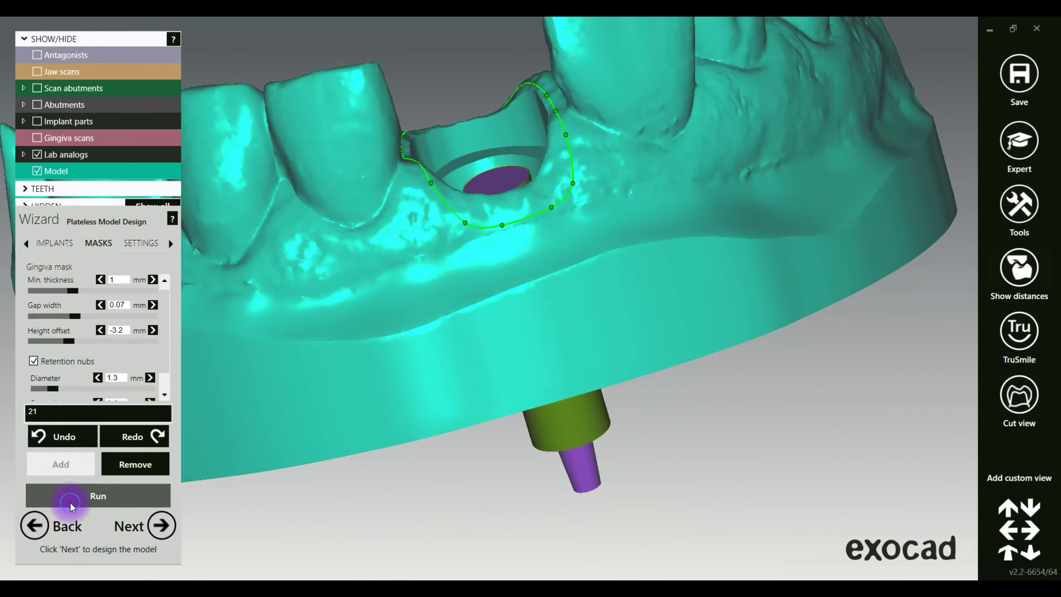
{"action": "left_click", "coordinate": [72, 495]}
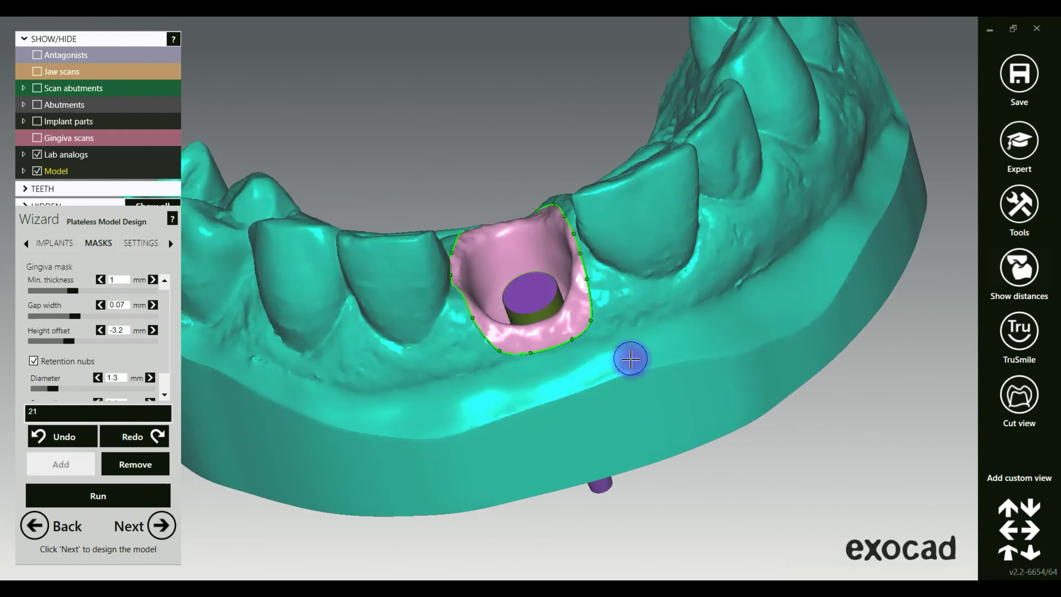
{"action": "right_click_drag", "start_coordinate": [630, 358], "coordinate": [629, 356]}
{"action": "left_click_drag", "start_coordinate": [166, 343], "coordinate": [164, 367]}
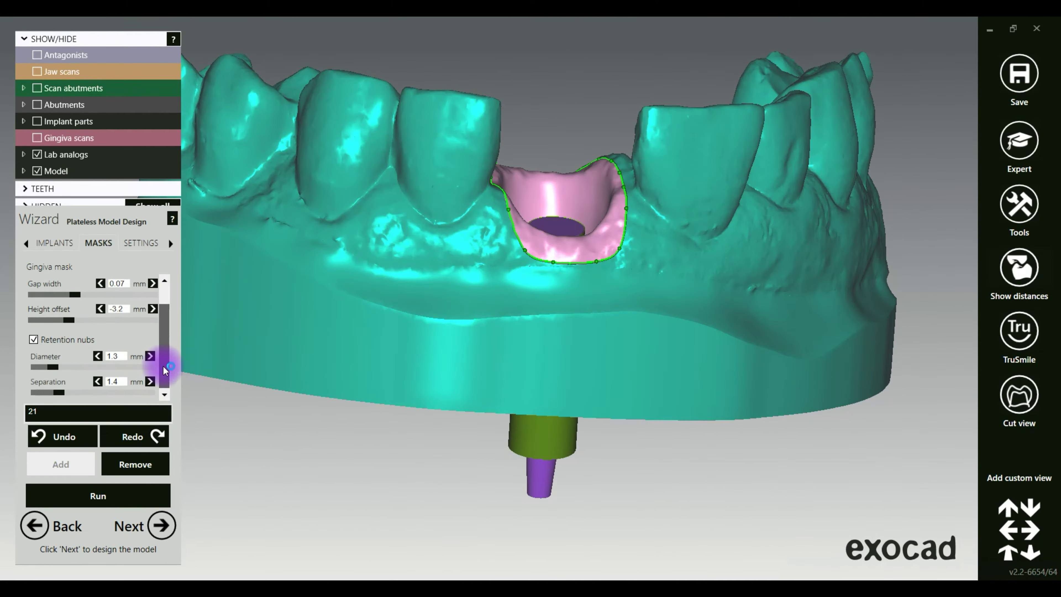
Step: Inspect the generated upper model with its gingiva mask at the attachments stage, also checking it against the antagonist scan
{"action": "left_click", "coordinate": [142, 245]}
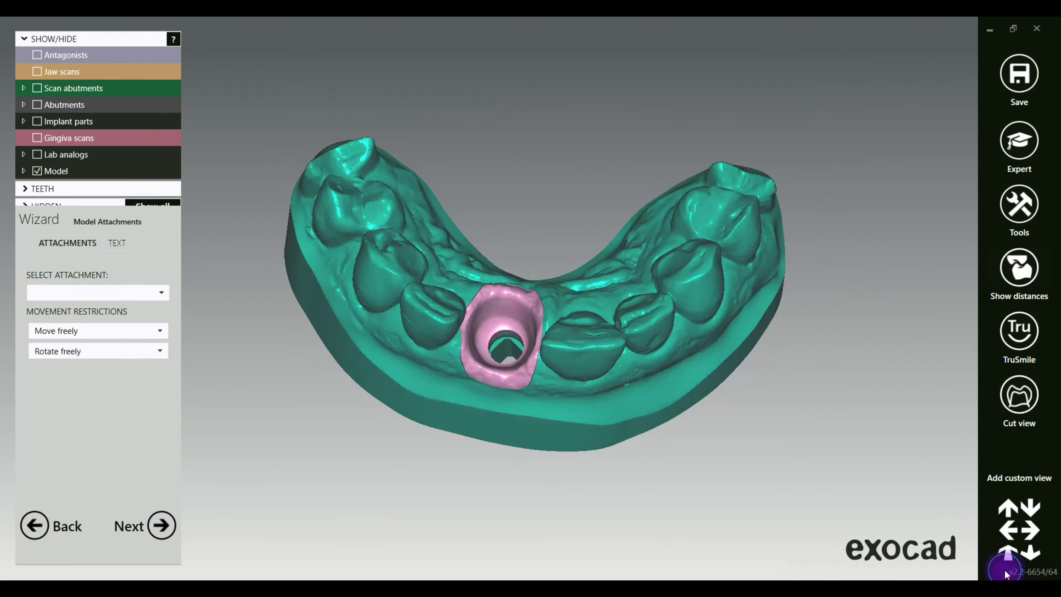
{"action": "right_click_drag", "start_coordinate": [709, 334], "coordinate": [627, 408]}
{"action": "left_click", "coordinate": [37, 55]}
{"action": "right_click_drag", "start_coordinate": [567, 219], "coordinate": [570, 259]}
{"action": "scroll", "coordinate": [569, 260], "scroll_direction": "down", "scroll_amount": 2}
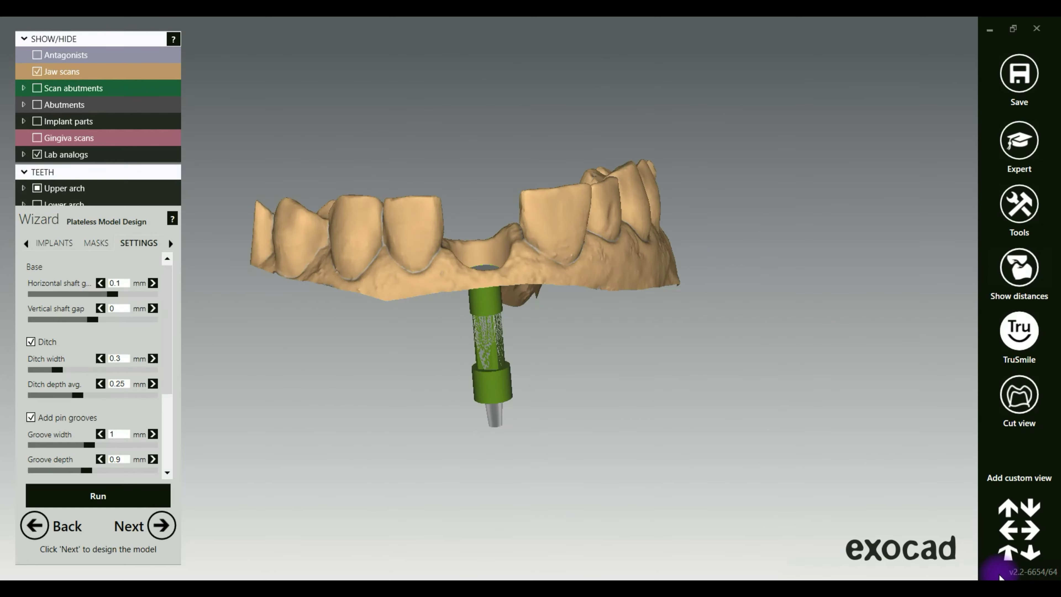
Step: Go to the mask design and inspect the tooth 21 gingiva mask and lab analog with the model base temporarily hidden
{"action": "left_click", "coordinate": [98, 243]}
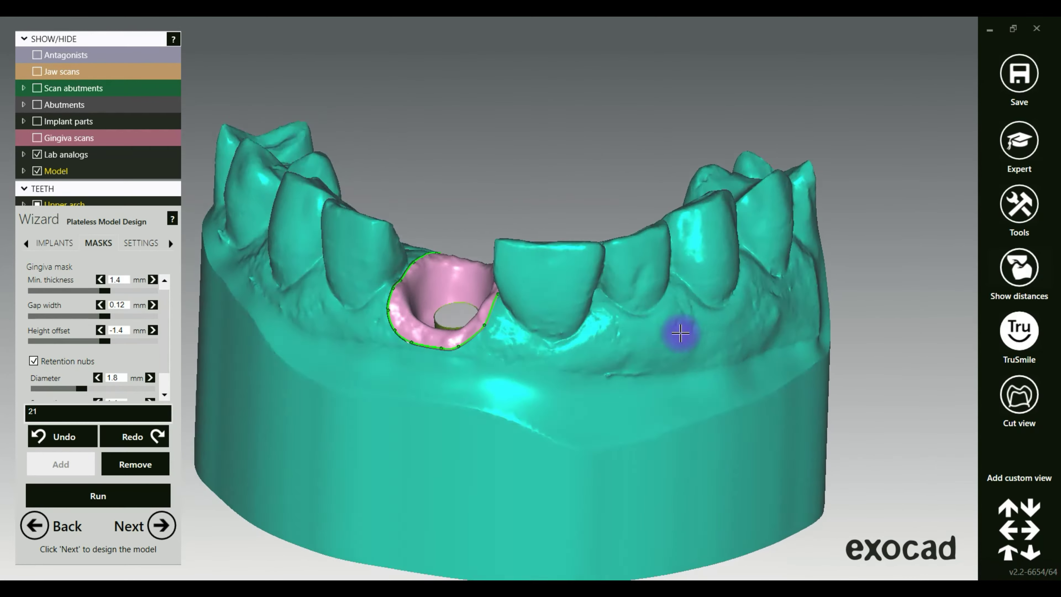
{"action": "right_click_drag", "start_coordinate": [681, 333], "coordinate": [680, 330]}
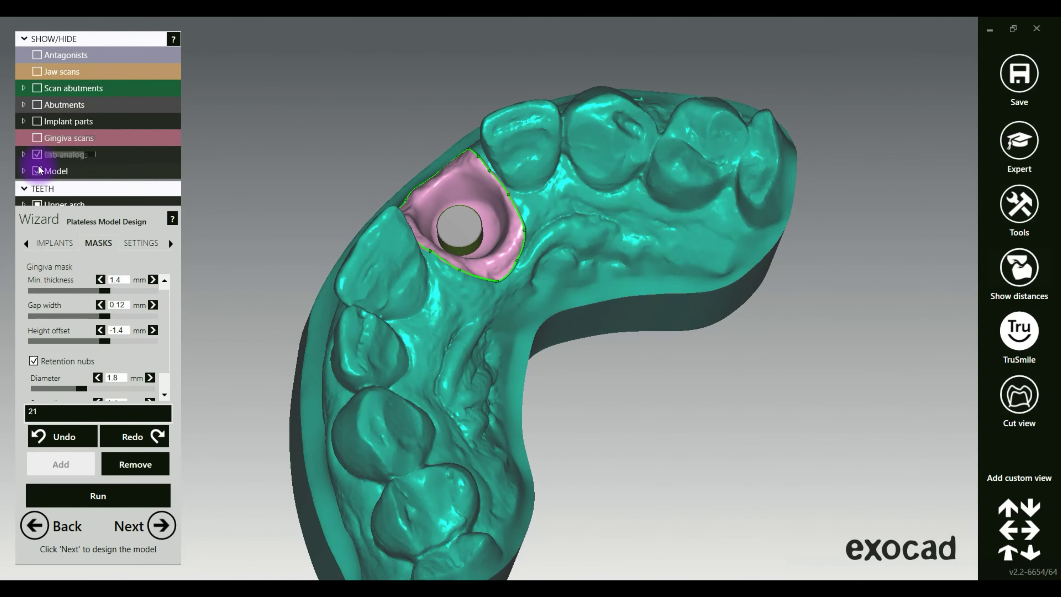
{"action": "left_click", "coordinate": [24, 171]}
{"action": "left_click", "coordinate": [51, 188]}
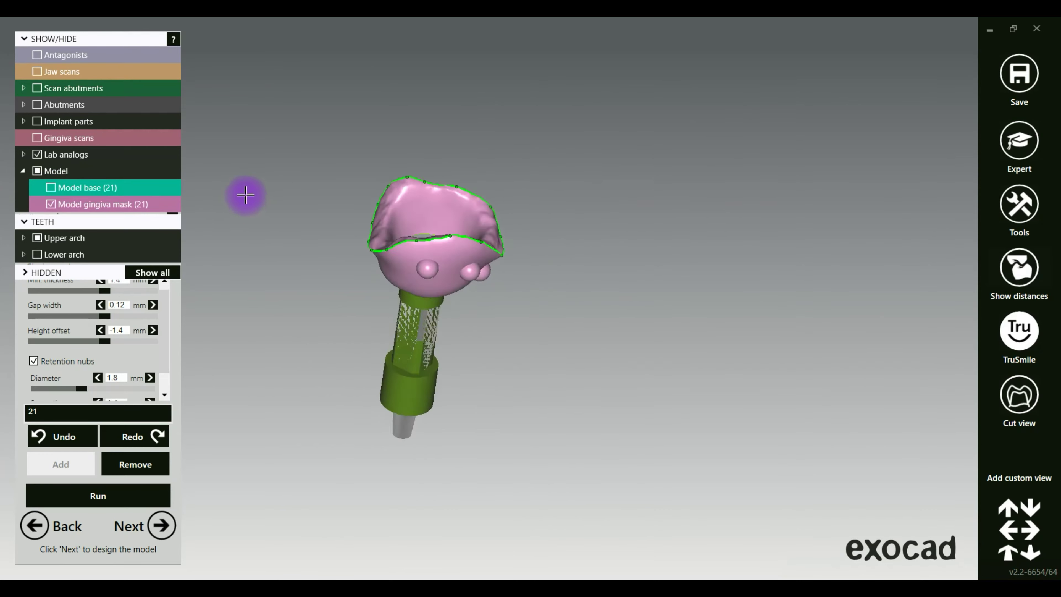
{"action": "left_click", "coordinate": [50, 188]}
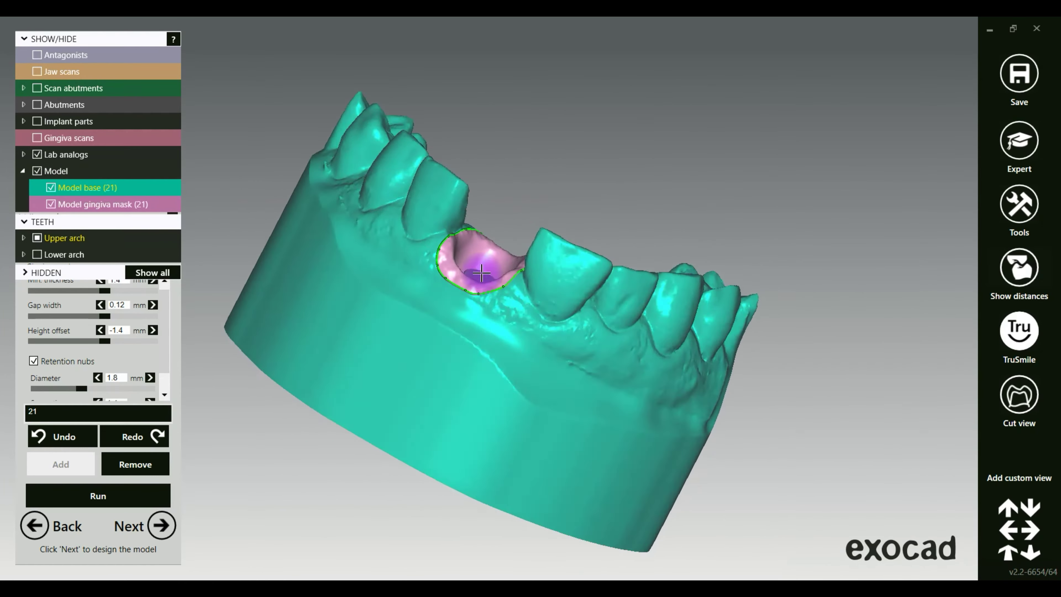
Step: Show the lower arch antagonist and run its plateless hollow model generation with pin grooves and 2.55 mm wall thickness
{"action": "left_click", "coordinate": [38, 254]}
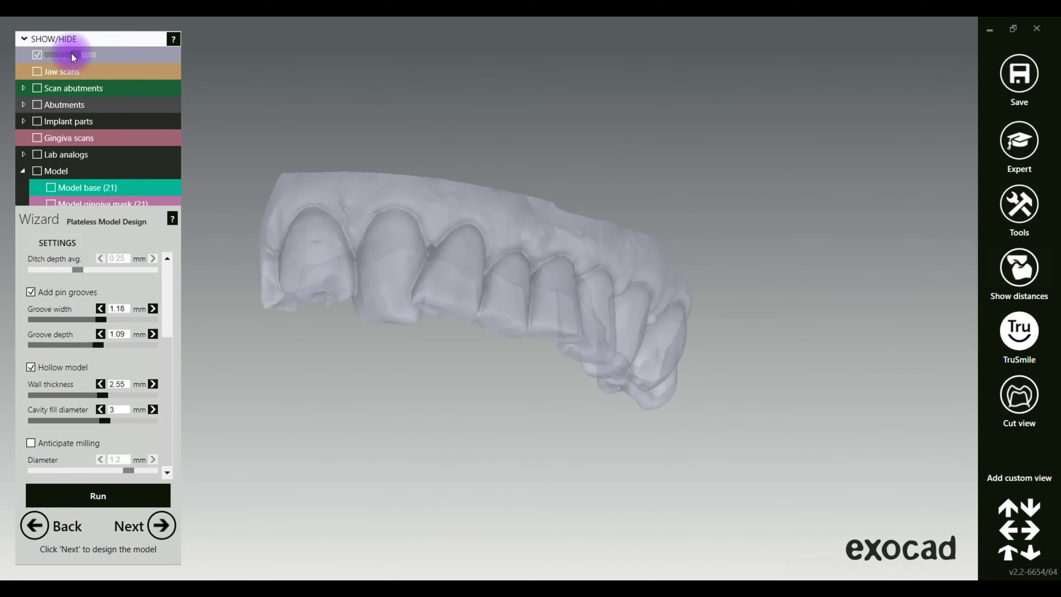
{"action": "right_click_drag", "start_coordinate": [481, 237], "coordinate": [29, 411]}
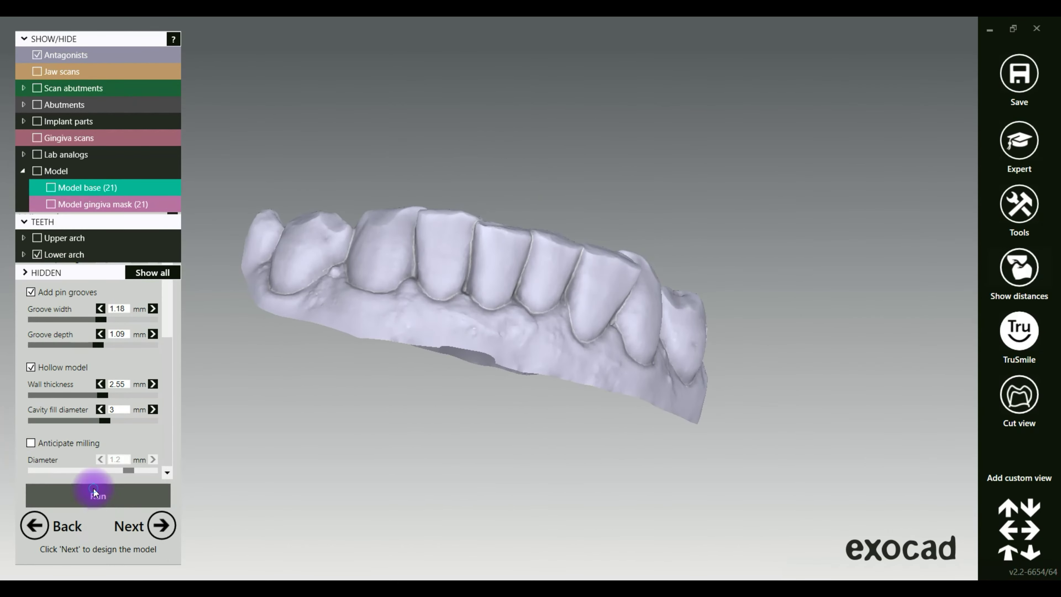
{"action": "left_click", "coordinate": [96, 497]}
{"action": "left_click", "coordinate": [1002, 560]}
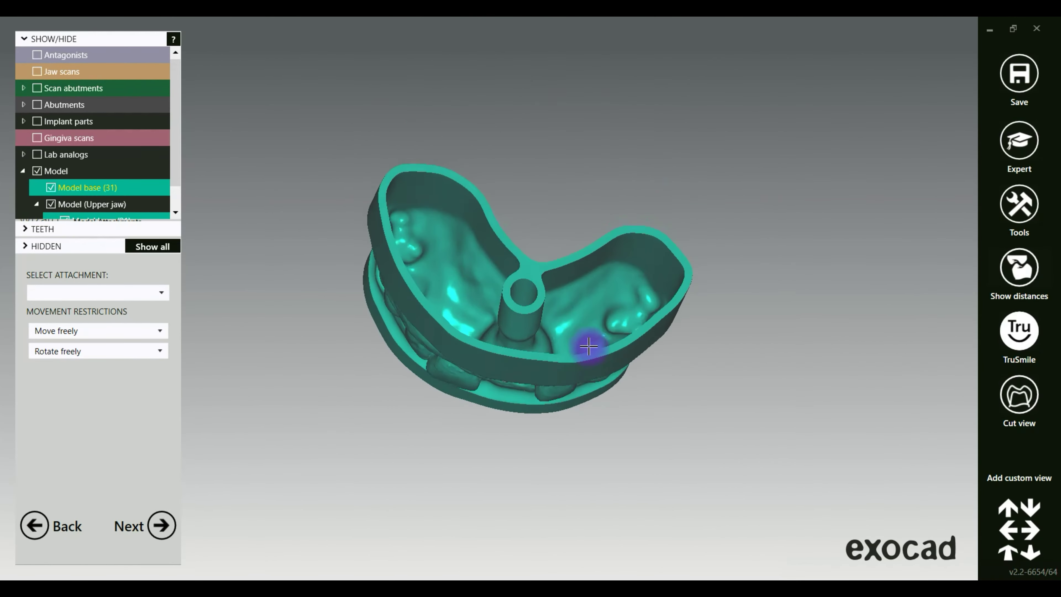
Step: Add the dematec OkkluFixator HalfArch attachment and position it behind the upper and lower models
{"action": "left_click", "coordinate": [95, 291]}
{"action": "scroll", "coordinate": [137, 346], "scroll_direction": "down", "scroll_amount": 1}
{"action": "left_click", "coordinate": [138, 400]}
{"action": "right_click_drag", "start_coordinate": [611, 178], "coordinate": [497, 158]}
{"action": "right_click_drag", "start_coordinate": [409, 196], "coordinate": [381, 173]}
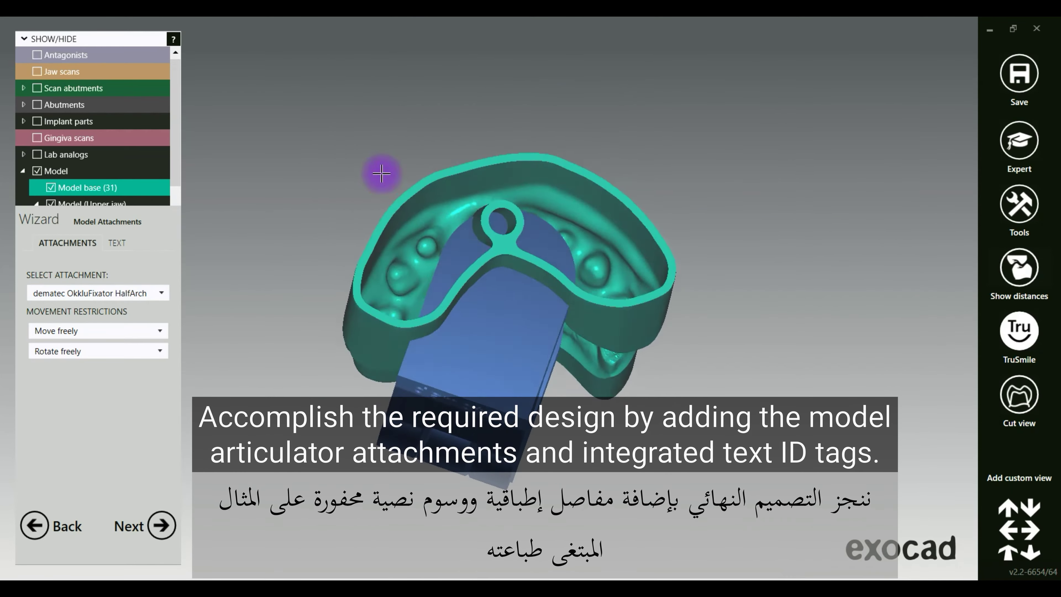
{"action": "right_click_drag", "start_coordinate": [518, 376], "coordinate": [643, 336]}
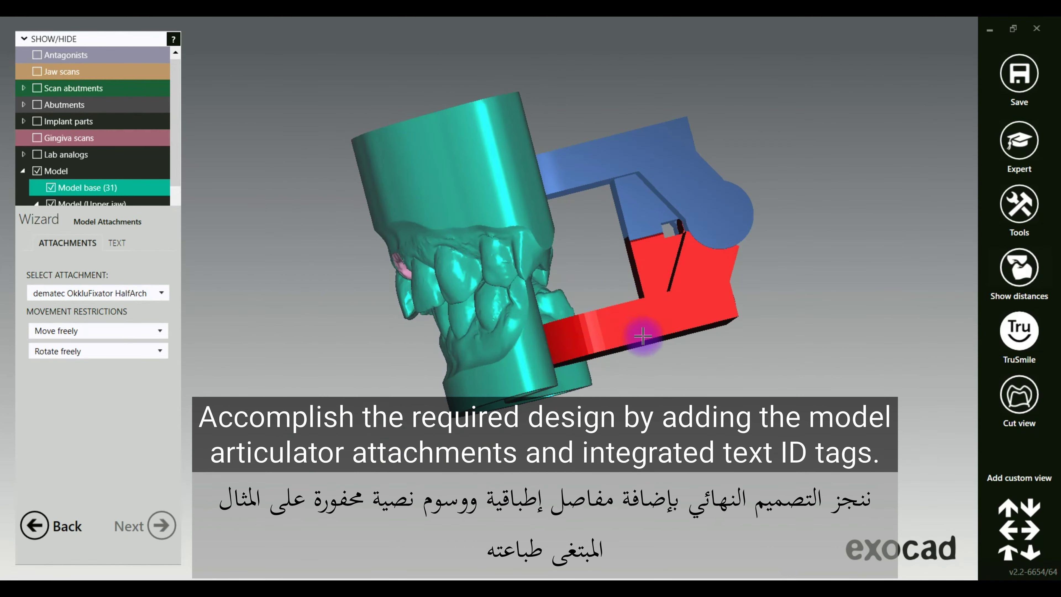
{"action": "right_click_drag", "start_coordinate": [698, 277], "coordinate": [646, 263]}
{"action": "right_click_drag", "start_coordinate": [709, 298], "coordinate": [632, 280]}
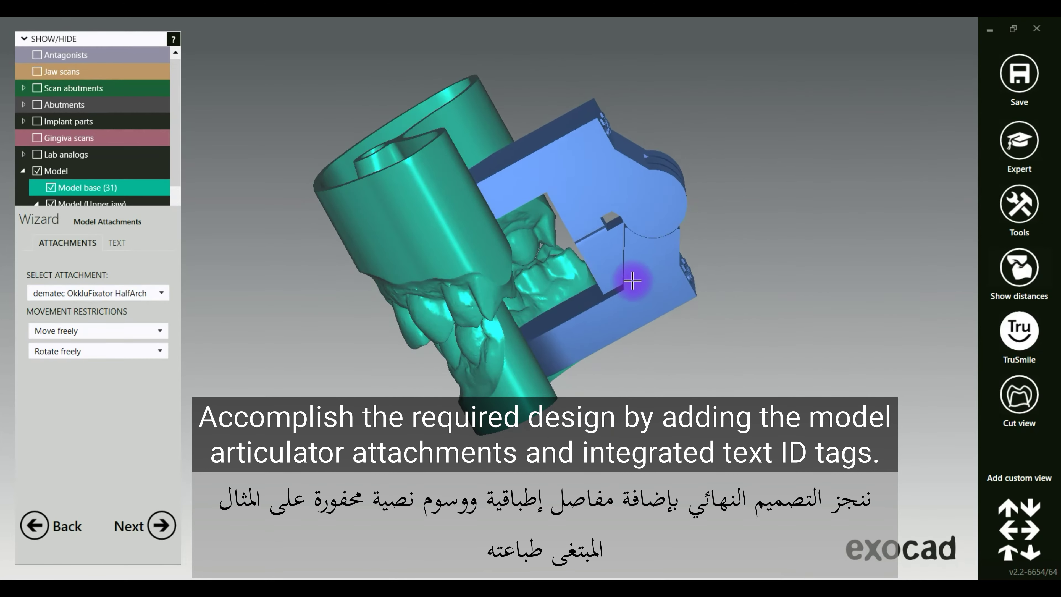
{"action": "right_click_drag", "start_coordinate": [723, 251], "coordinate": [780, 256]}
Step: Replace the dematec attachment with the Die Modellmacher - Half Arch Attachment and position it centrally behind both models
{"action": "left_click", "coordinate": [147, 293]}
{"action": "scroll", "coordinate": [147, 372], "scroll_direction": "down", "scroll_amount": 3}
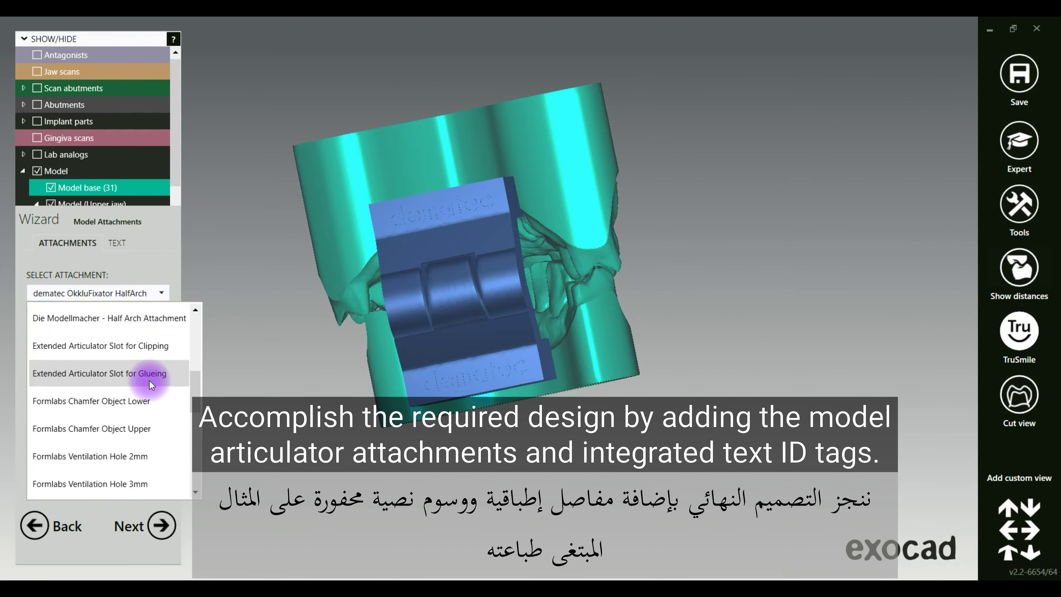
{"action": "scroll", "coordinate": [119, 381], "scroll_direction": "up", "scroll_amount": 3}
{"action": "left_click", "coordinate": [115, 401]}
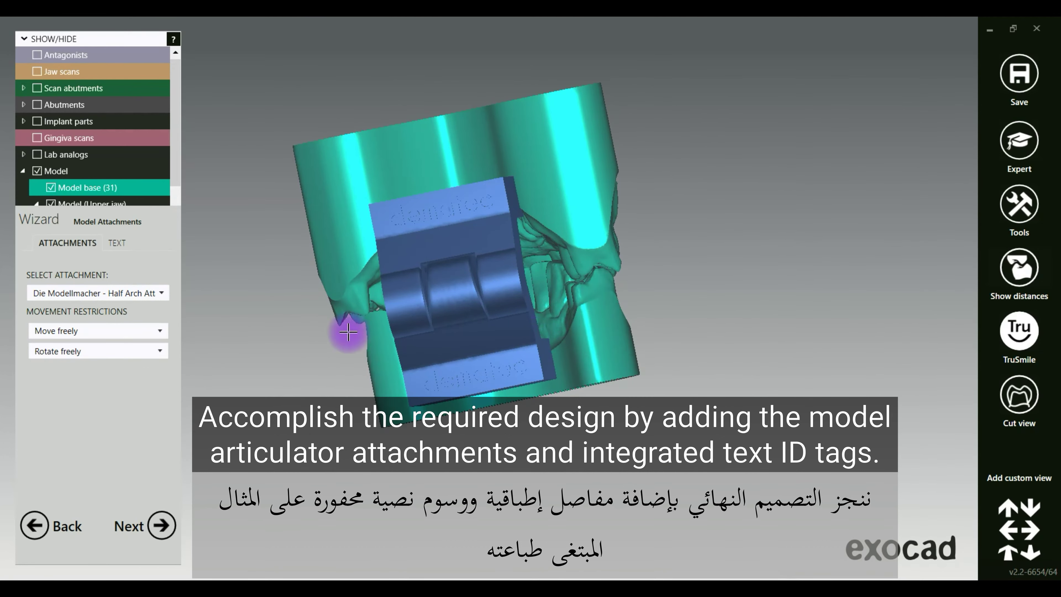
{"action": "right_click_drag", "start_coordinate": [356, 333], "coordinate": [480, 272]}
{"action": "key", "text": "Delete"}
{"action": "right_click_drag", "start_coordinate": [446, 212], "coordinate": [583, 298]}
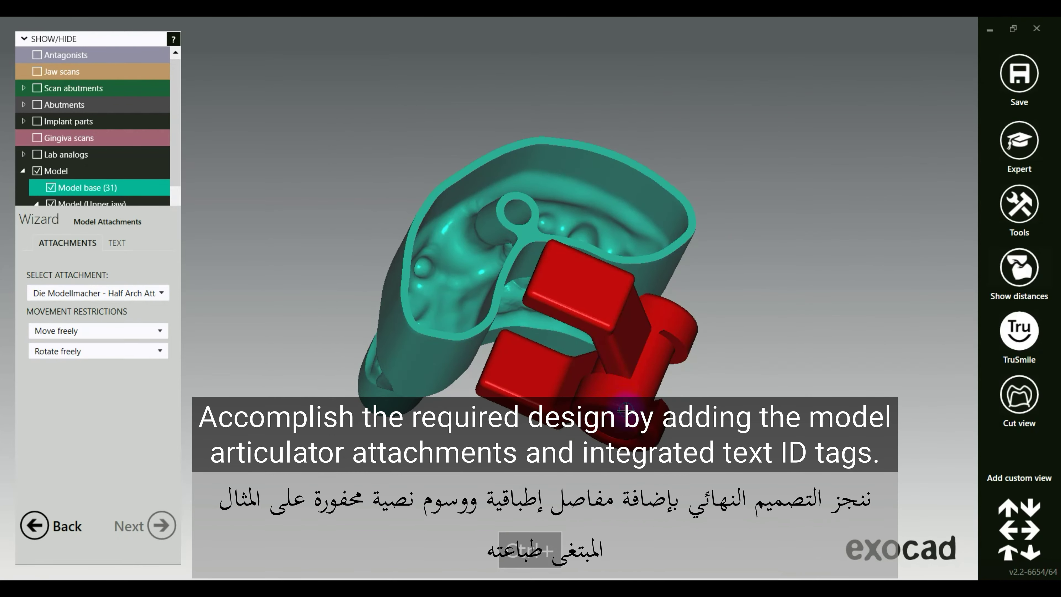
{"action": "right_click_drag", "start_coordinate": [575, 428], "coordinate": [563, 399]}
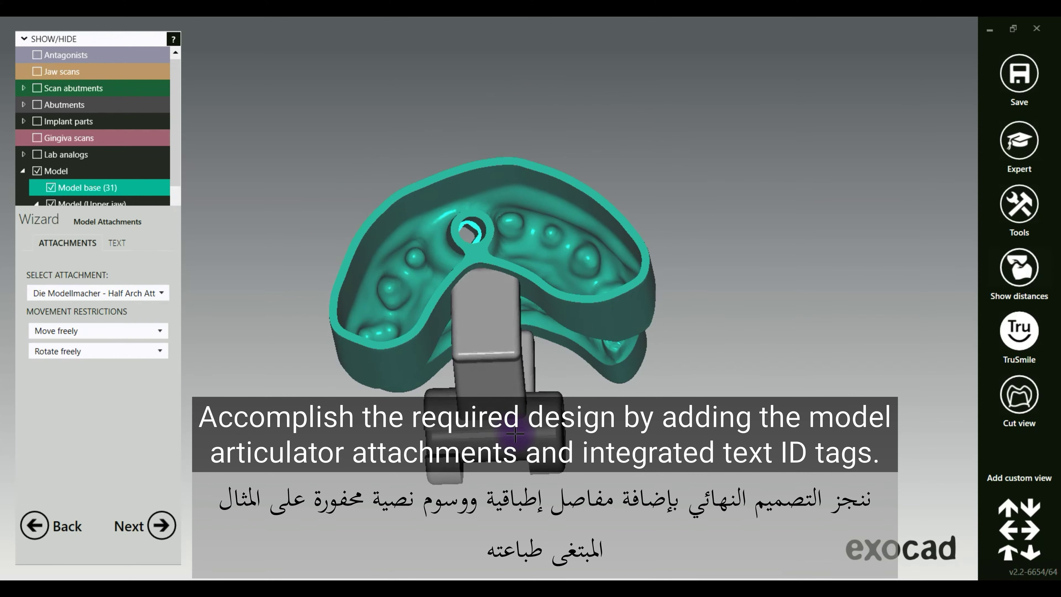
Step: Replace the Die Modellmacher attachment with xSNAP_SUPPORT_PIN attachments on both sides of the upper and lower models
{"action": "right_click", "coordinate": [525, 431]}
{"action": "left_click", "coordinate": [504, 180]}
{"action": "right_click_drag", "start_coordinate": [1003, 578], "coordinate": [446, 239]}
{"action": "right_click_drag", "start_coordinate": [739, 205], "coordinate": [436, 202]}
{"action": "left_click_drag", "start_coordinate": [434, 183], "coordinate": [443, 183]}
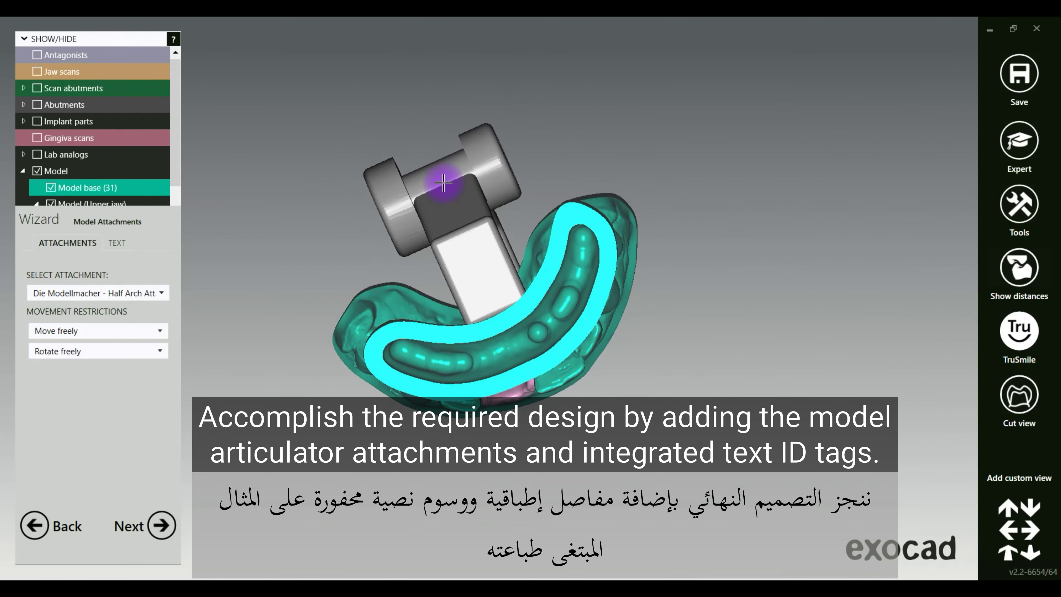
{"action": "right_click_drag", "start_coordinate": [666, 242], "coordinate": [669, 313]}
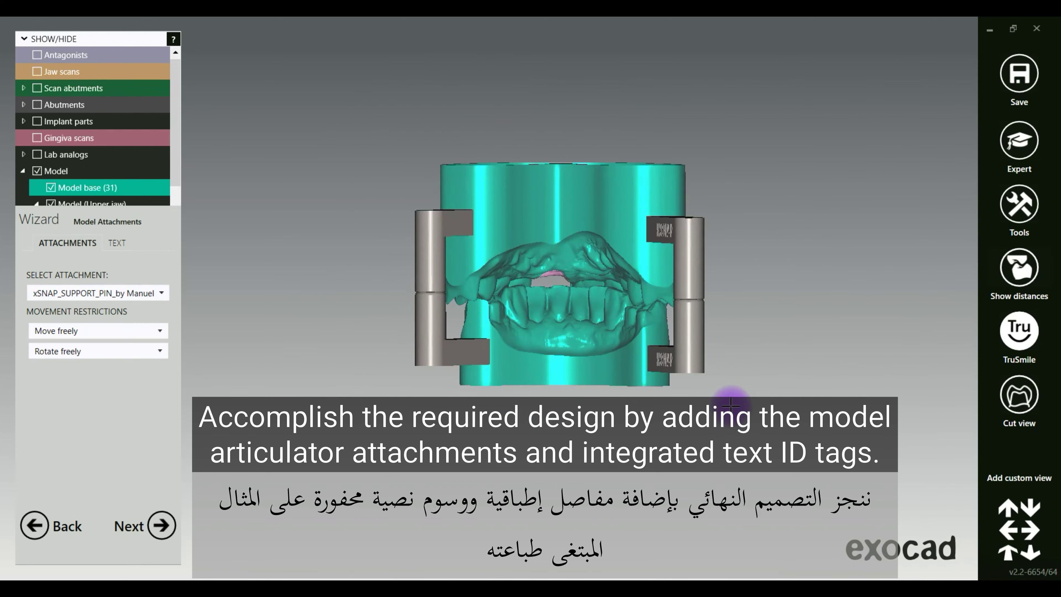
{"action": "right_click_drag", "start_coordinate": [729, 407], "coordinate": [727, 410]}
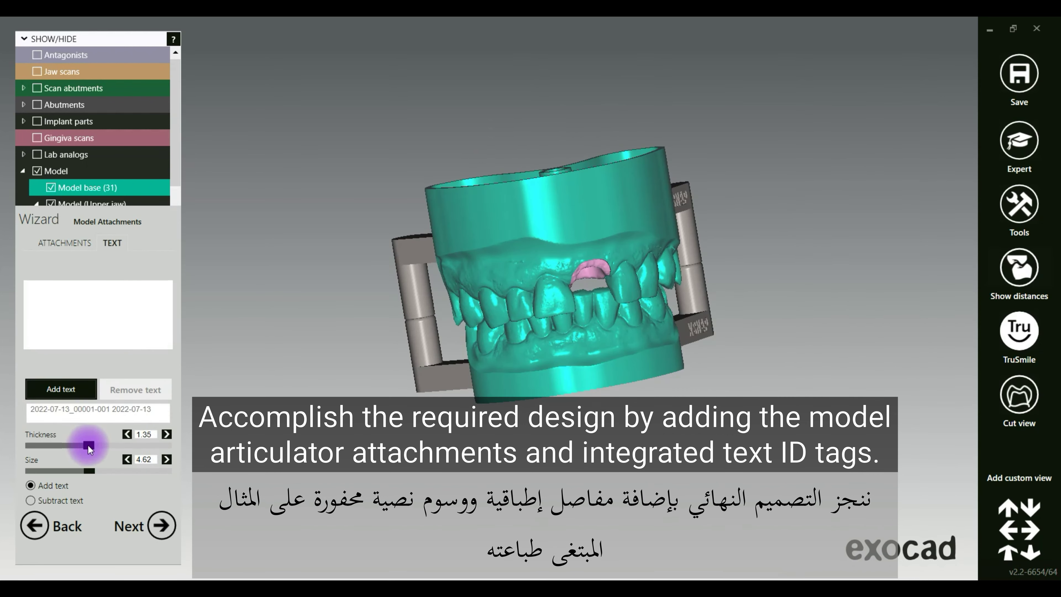
Step: Engrave the subtracted text "STR NC" on the front of the upper model base, thickness 1.47 and size 5.15, and finalize the models
{"action": "left_click", "coordinate": [155, 408]}
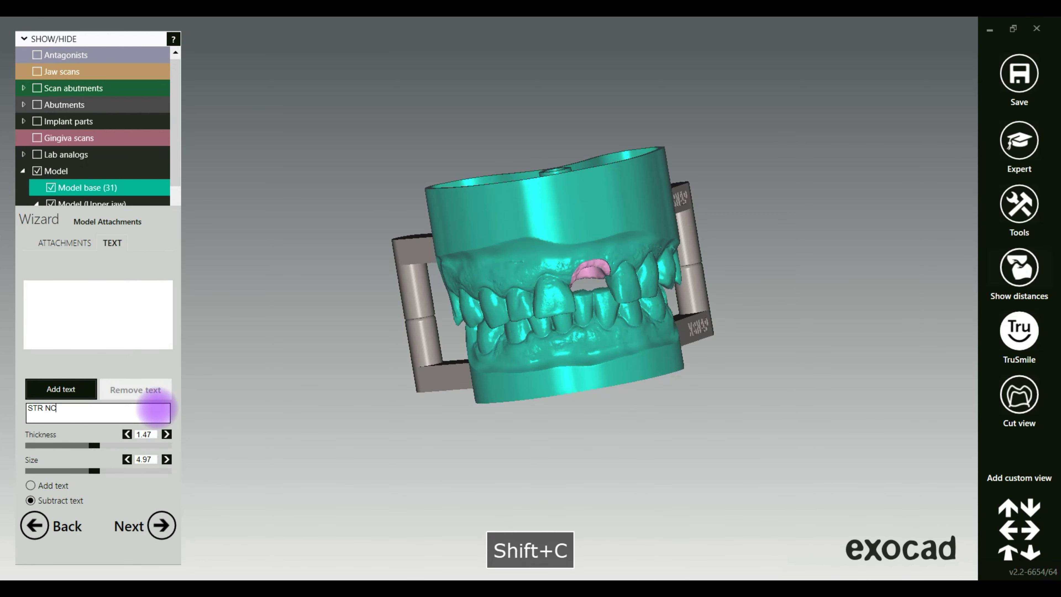
{"action": "left_click", "coordinate": [60, 389]}
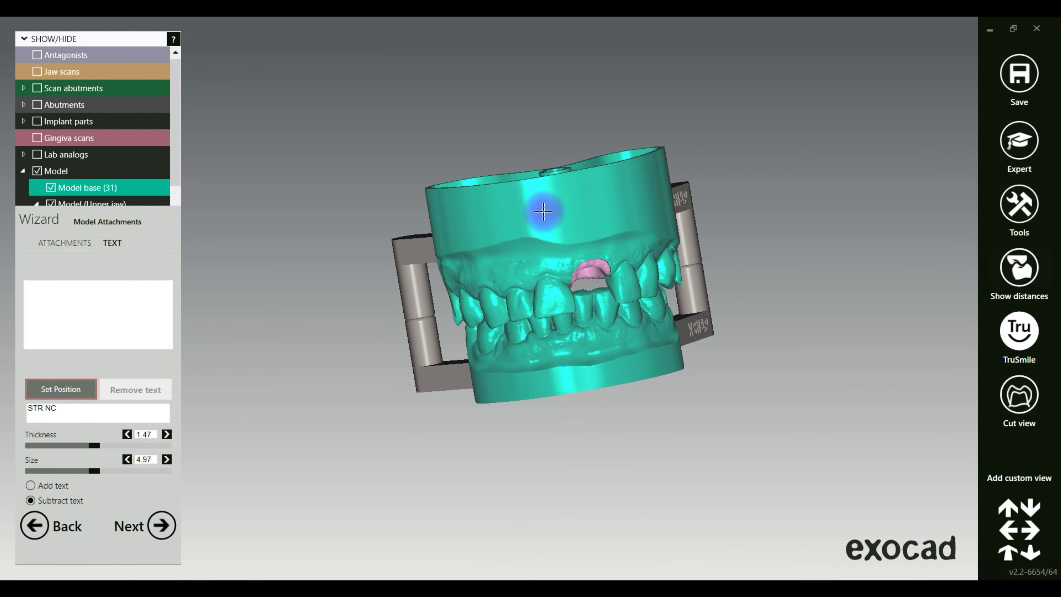
{"action": "left_click", "coordinate": [352, 192]}
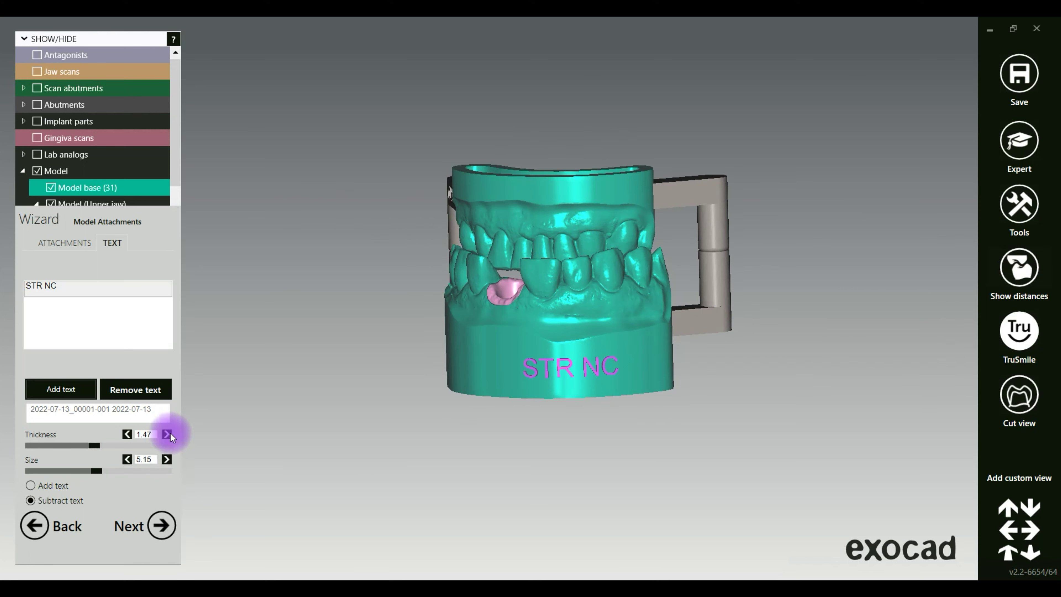
{"action": "left_click", "coordinate": [150, 519]}
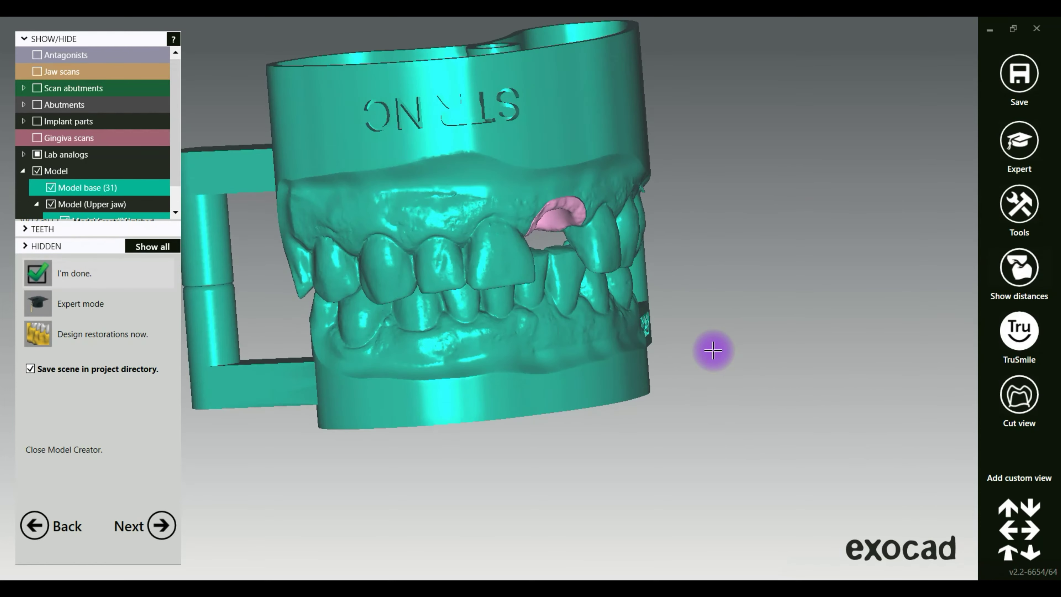
Step: Inspect the finished models in occlusion, and the lower and upper models separately with their pin attachments
{"action": "right_click", "coordinate": [576, 171]}
{"action": "right_click", "coordinate": [568, 138]}
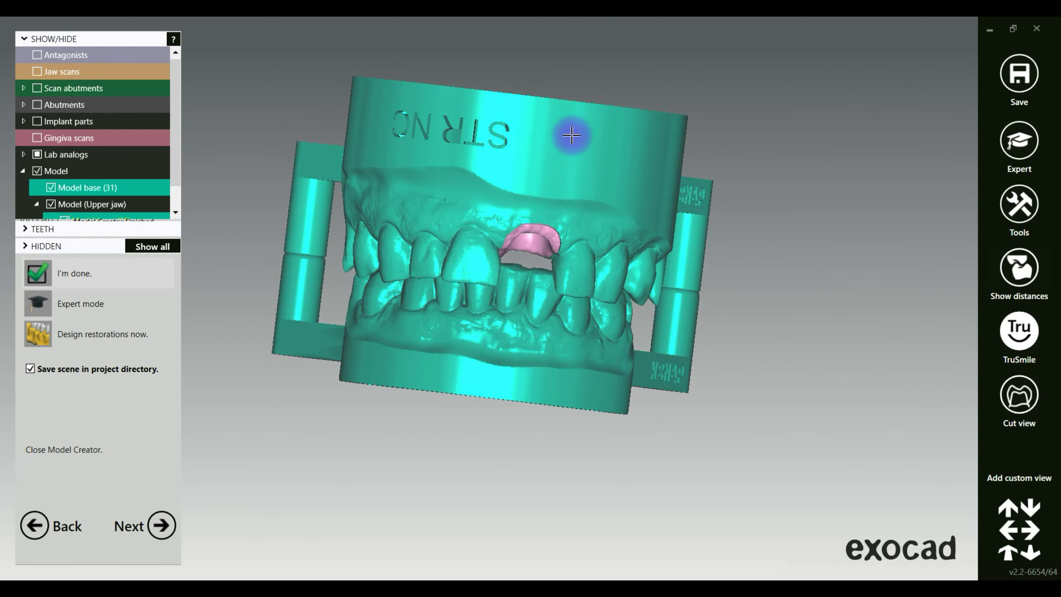
{"action": "right_click", "coordinate": [569, 142]}
{"action": "left_click", "coordinate": [633, 274]}
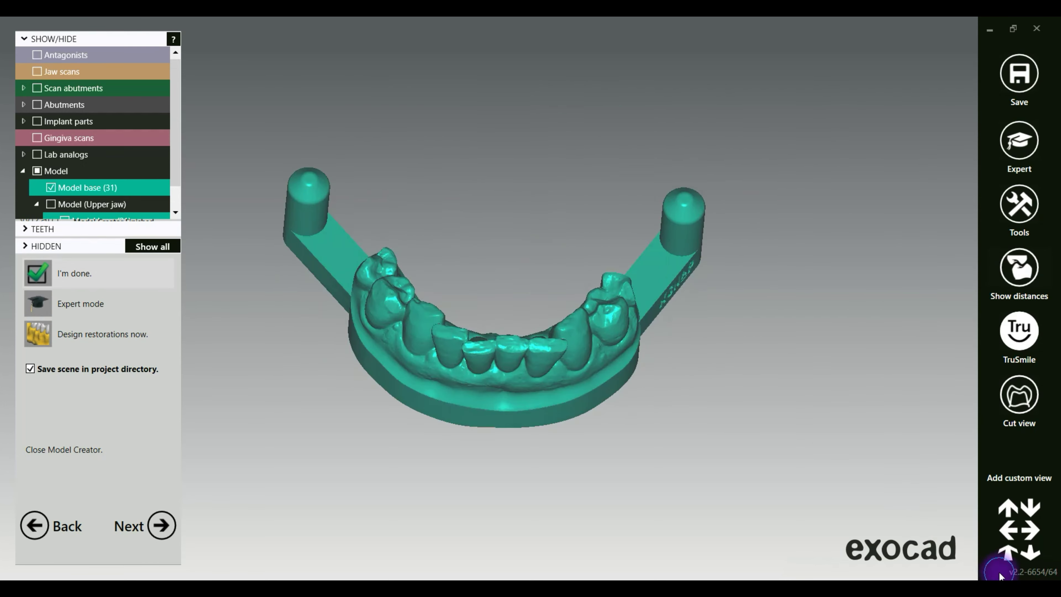
{"action": "mouse_move", "coordinate": [727, 487]}
{"action": "right_mouse_down"}
{"action": "mouse_move", "coordinate": [723, 455]}
{"action": "mouse_move", "coordinate": [725, 500]}
{"action": "mouse_move", "coordinate": [733, 486]}
{"action": "right_mouse_up"}
{"action": "right_click_drag", "start_coordinate": [730, 435], "coordinate": [722, 424]}
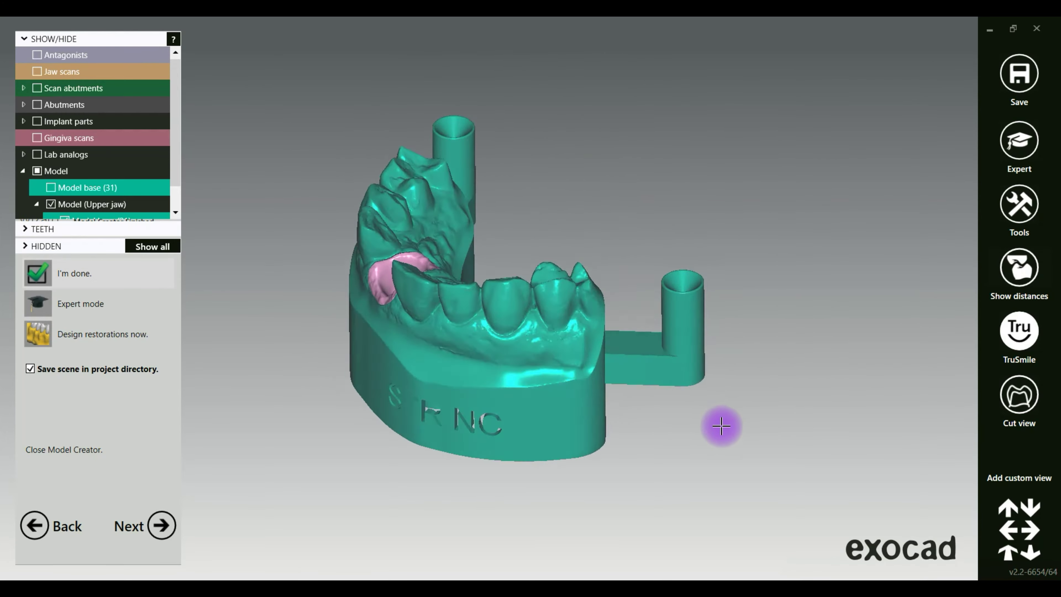
Step: Show the lab analogs with the upper model and examine the analog's seating beneath the gingiva mask
{"action": "scroll", "coordinate": [367, 348], "scroll_direction": "up", "scroll_amount": 5}
{"action": "right_click_drag", "start_coordinate": [367, 348], "coordinate": [372, 349]}
{"action": "left_click", "coordinate": [37, 154]}
{"action": "right_click_drag", "start_coordinate": [281, 306], "coordinate": [298, 310]}
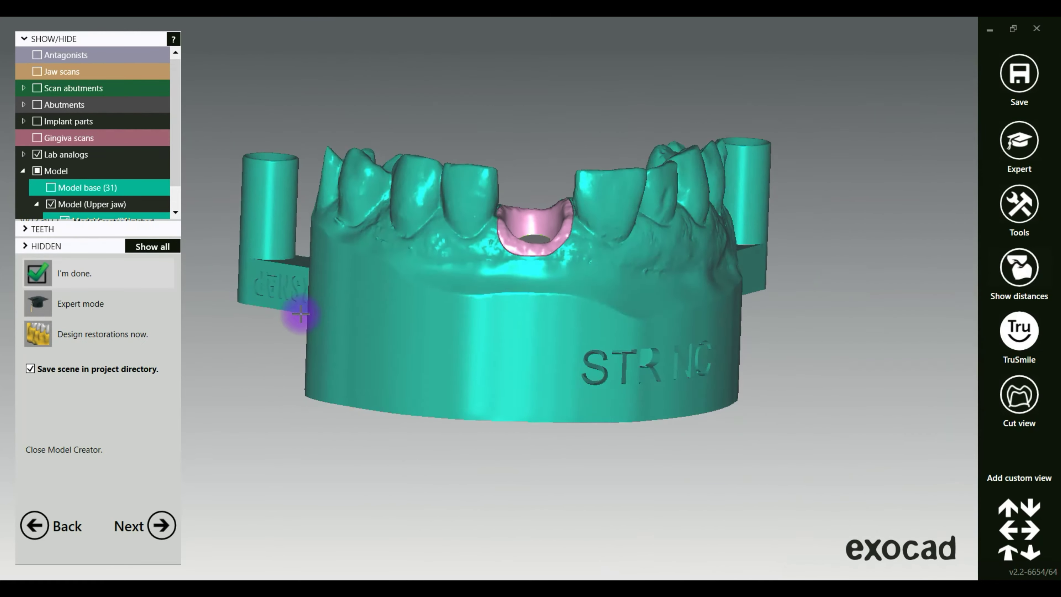